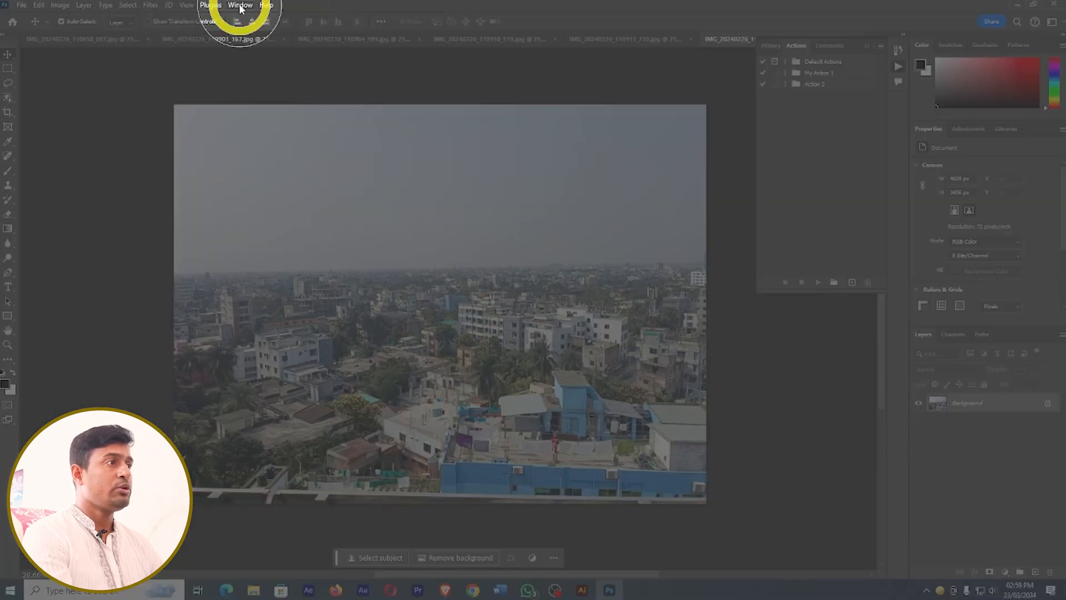
# Step: Show the Actions panel and look through the actions in the Default Actions set
pyautogui.click(239, 7)
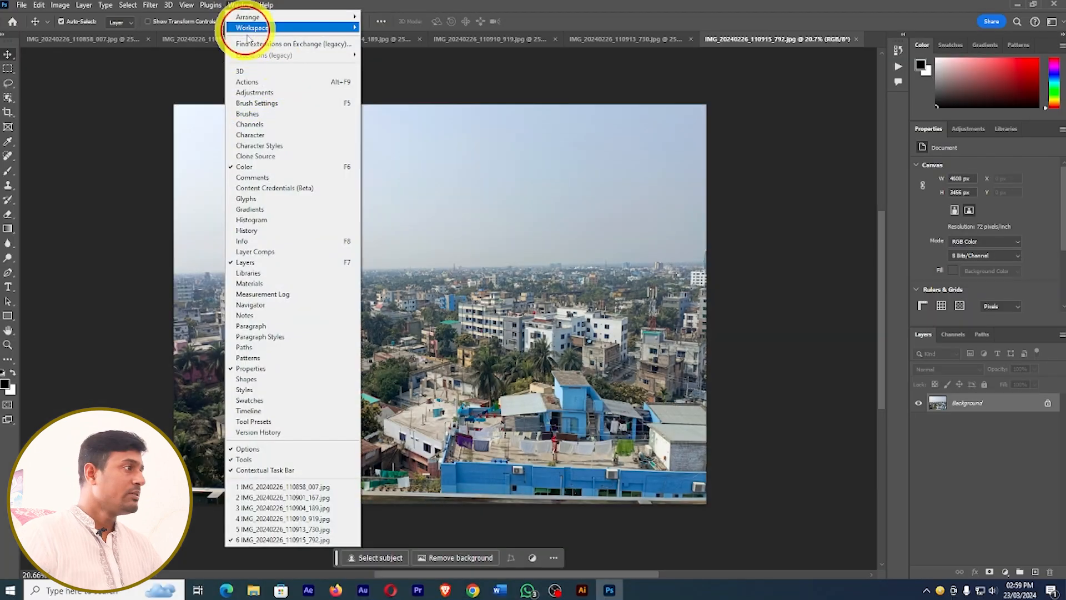
pyautogui.click(247, 82)
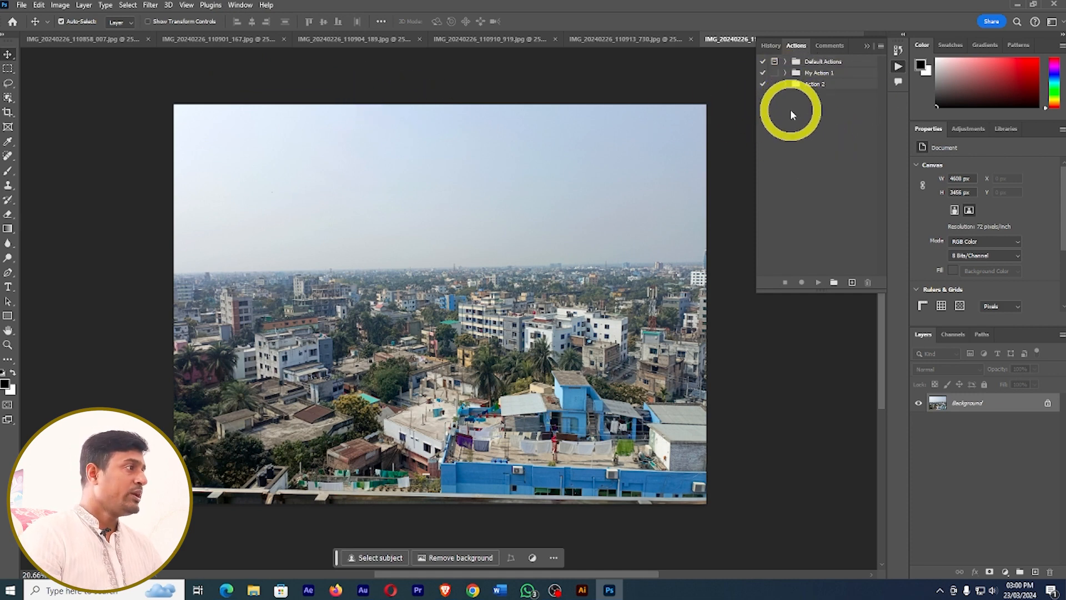
pyautogui.click(784, 61)
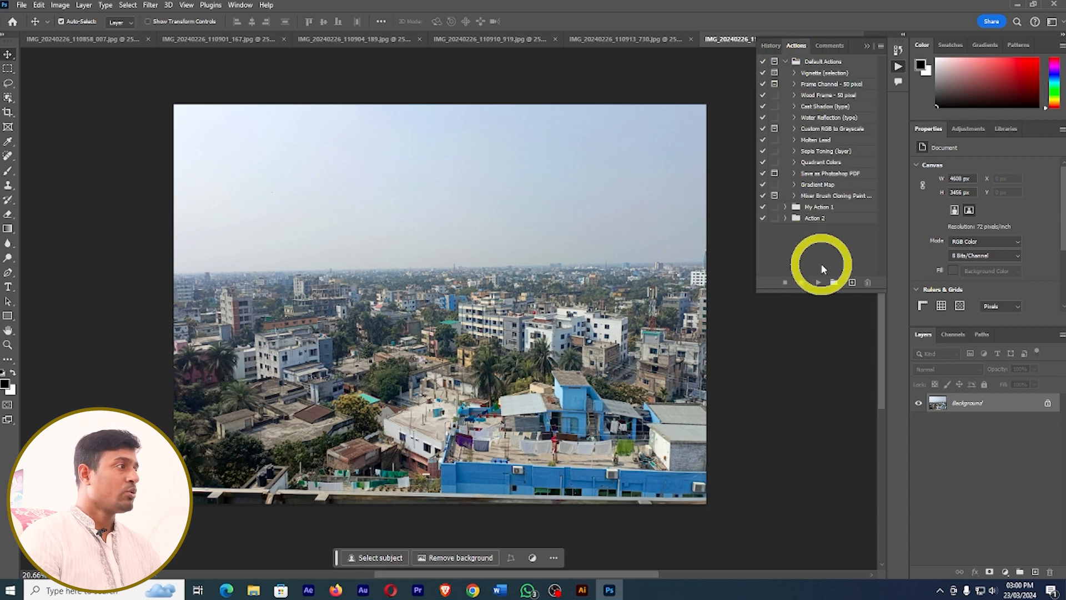
pyautogui.click(785, 61)
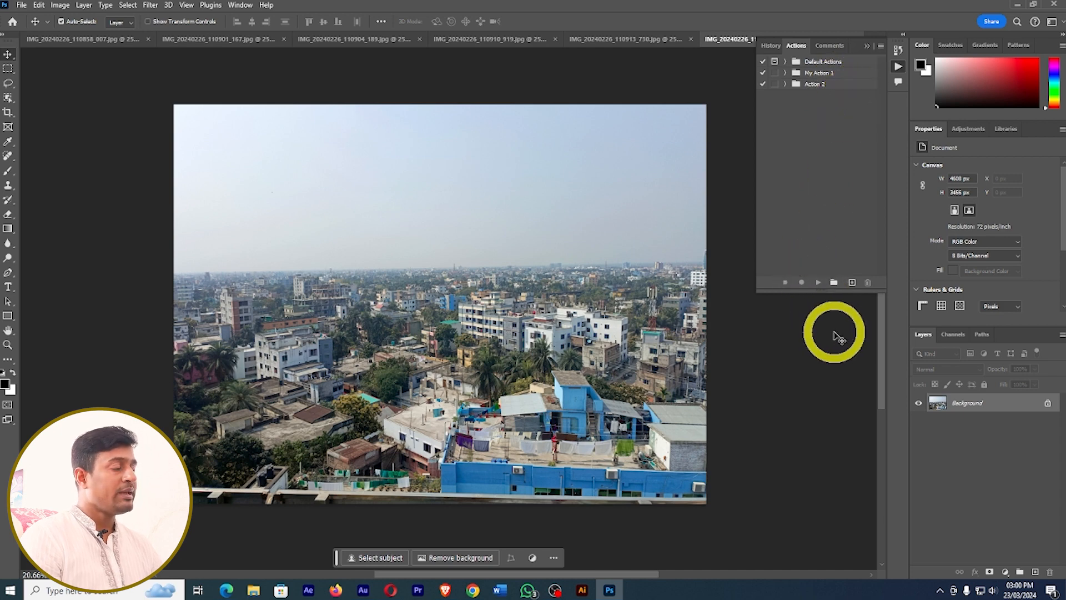
# Step: Create a new action set named My Action 3
pyautogui.click(835, 283)
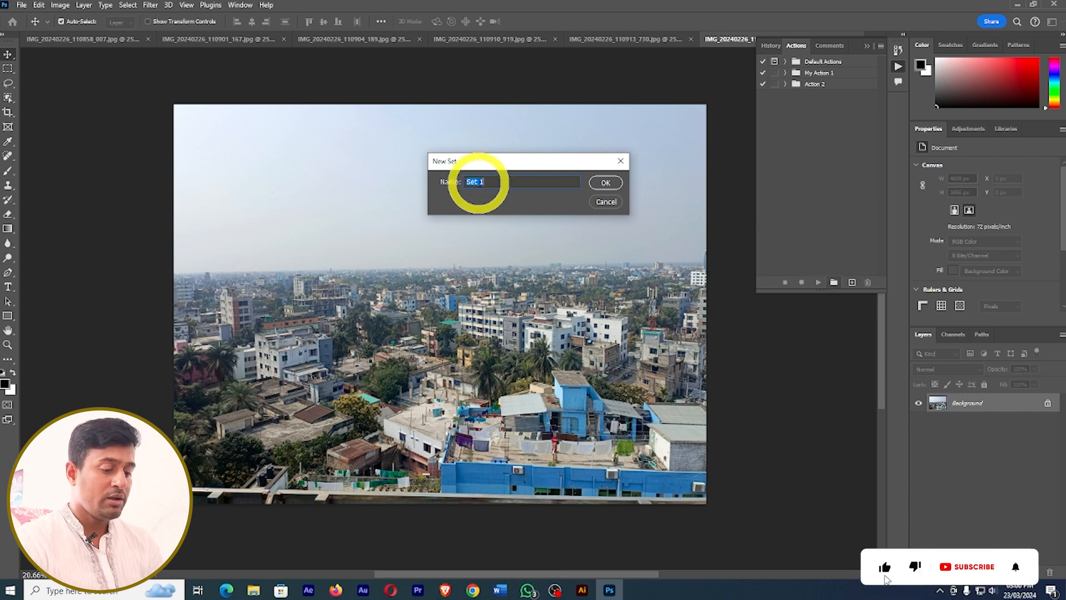
pyautogui.write('My Actio')
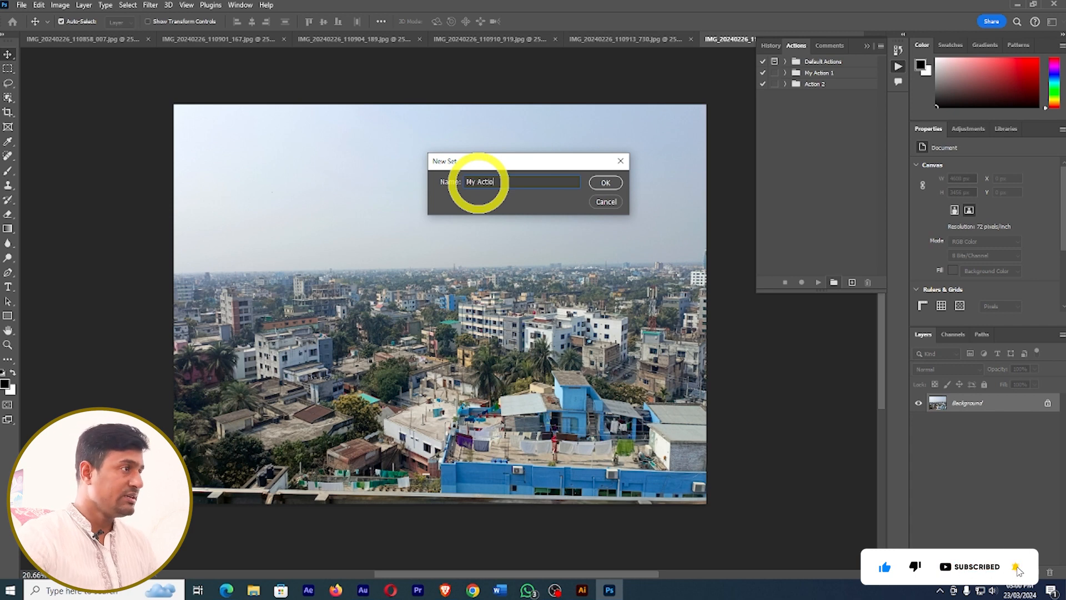
pyautogui.write('n 3')
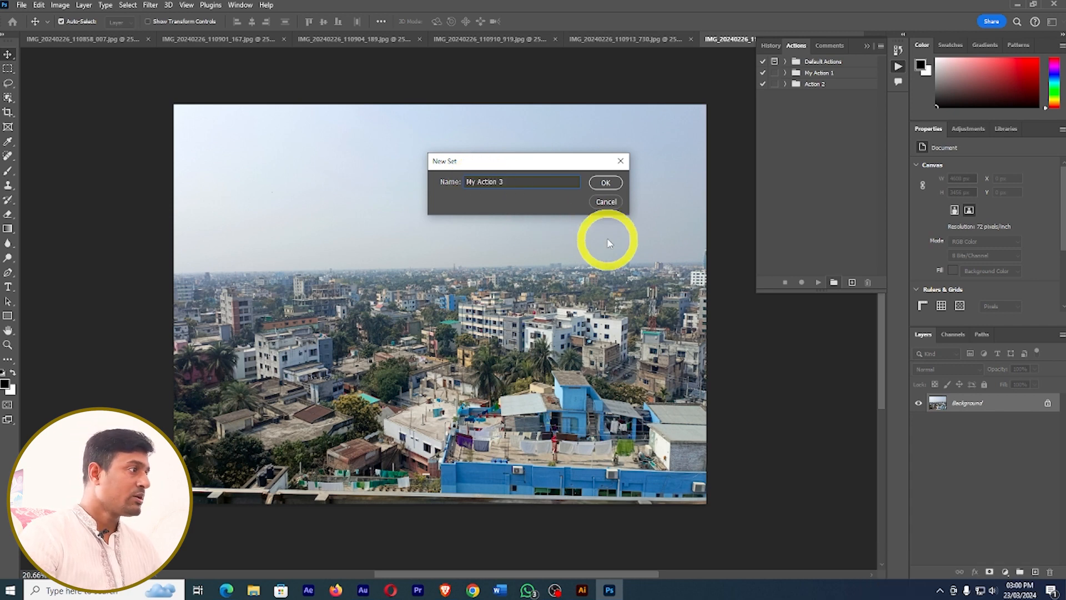
pyautogui.click(605, 182)
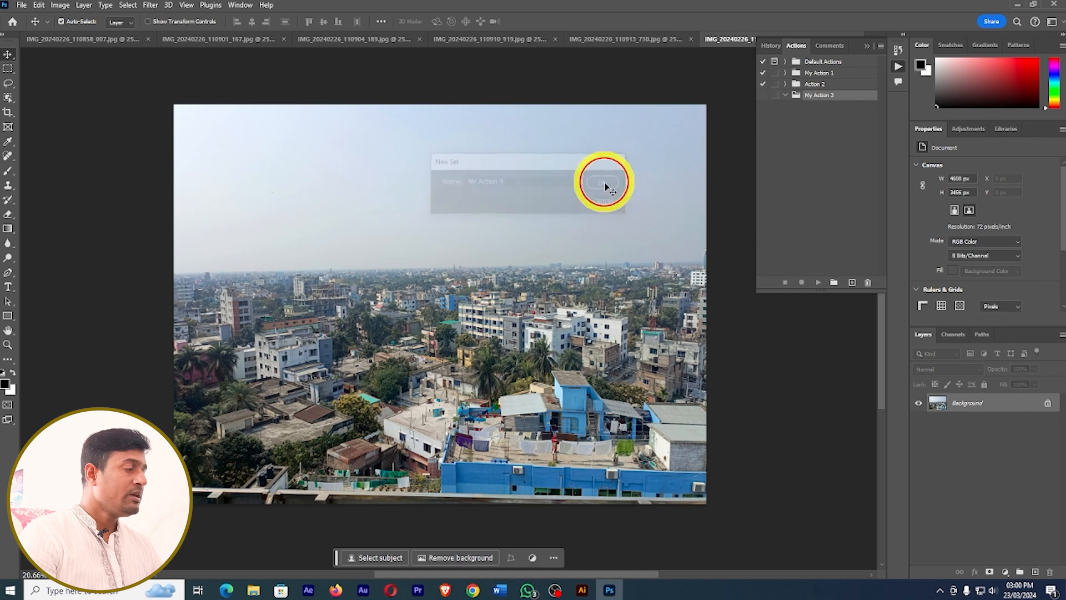
# Step: Set up a new action named JEPEG in the My Action 3 set
pyautogui.click(853, 283)
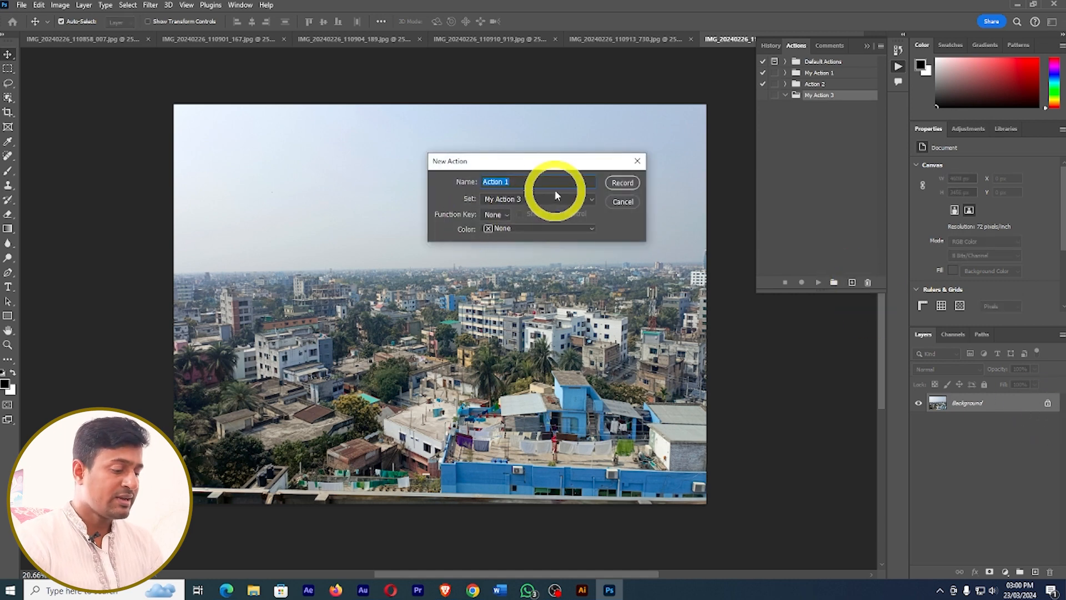
pyautogui.write('Fep')
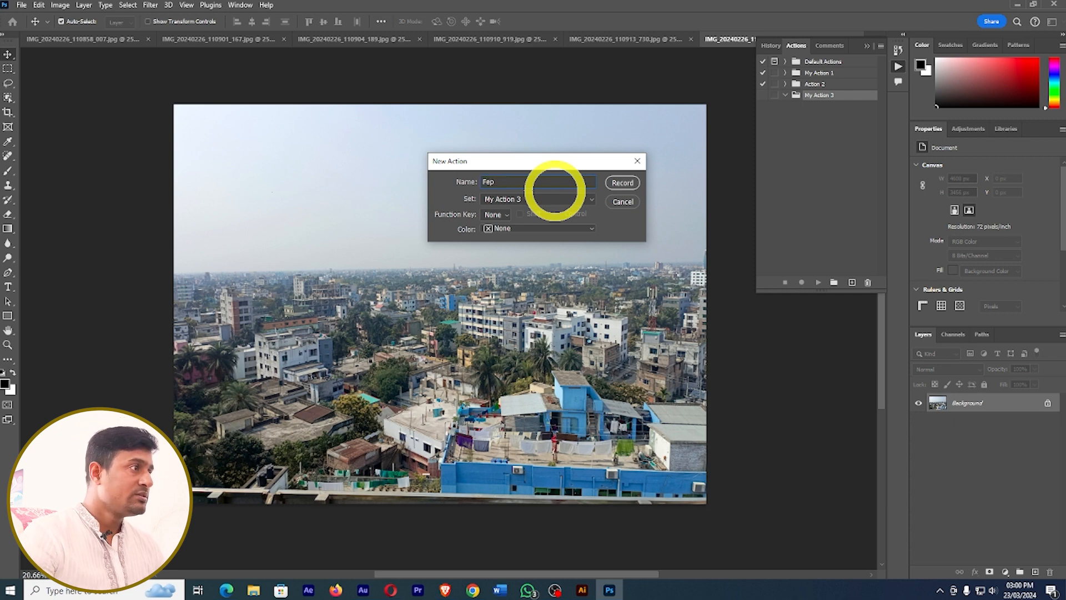
pyautogui.write('g')
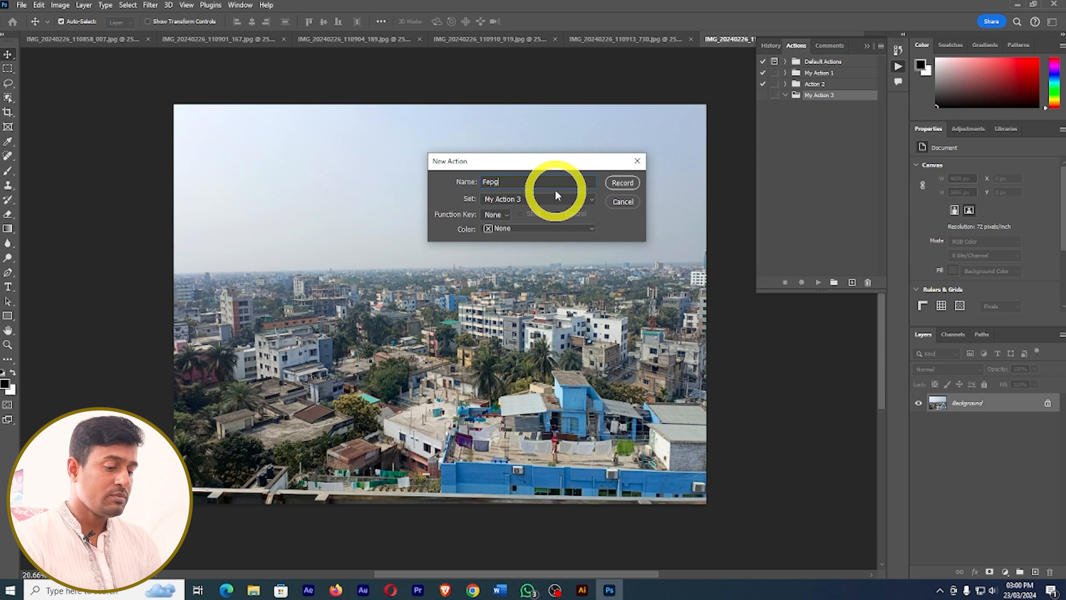
pyautogui.press('BackSpace')
pyautogui.press('BackSpace')
pyautogui.press('BackSpace')
pyautogui.press('BackSpace')
pyautogui.write('JEPEG')
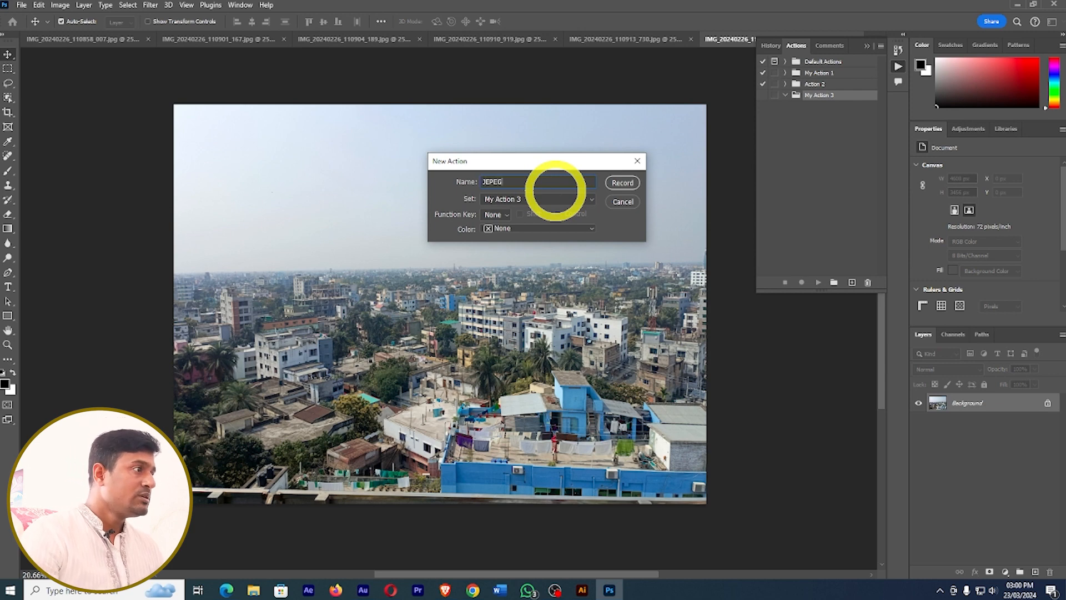
pyautogui.click(555, 195)
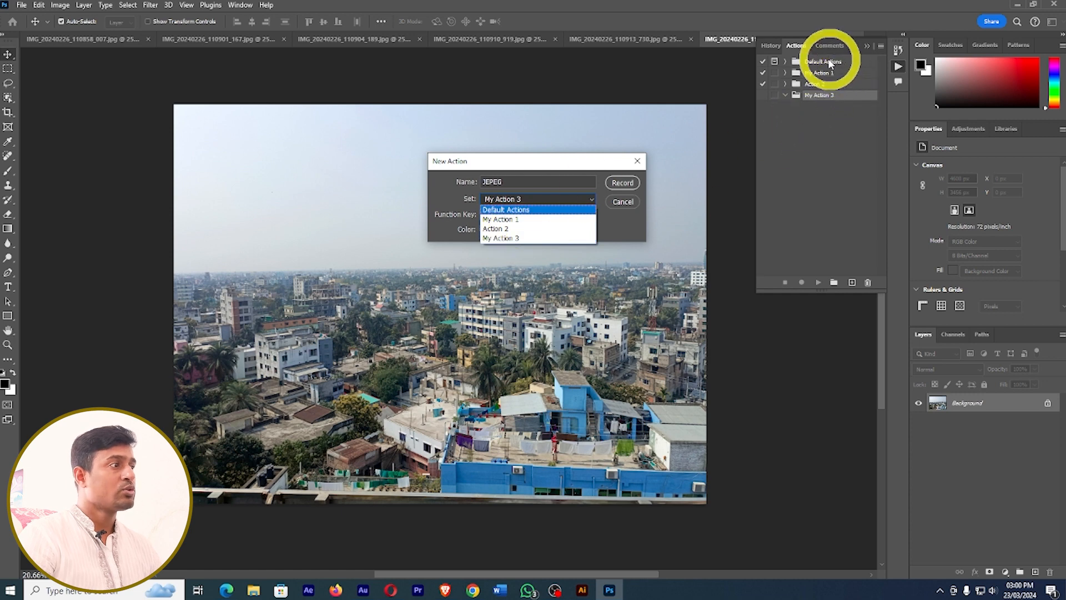
pyautogui.click(491, 239)
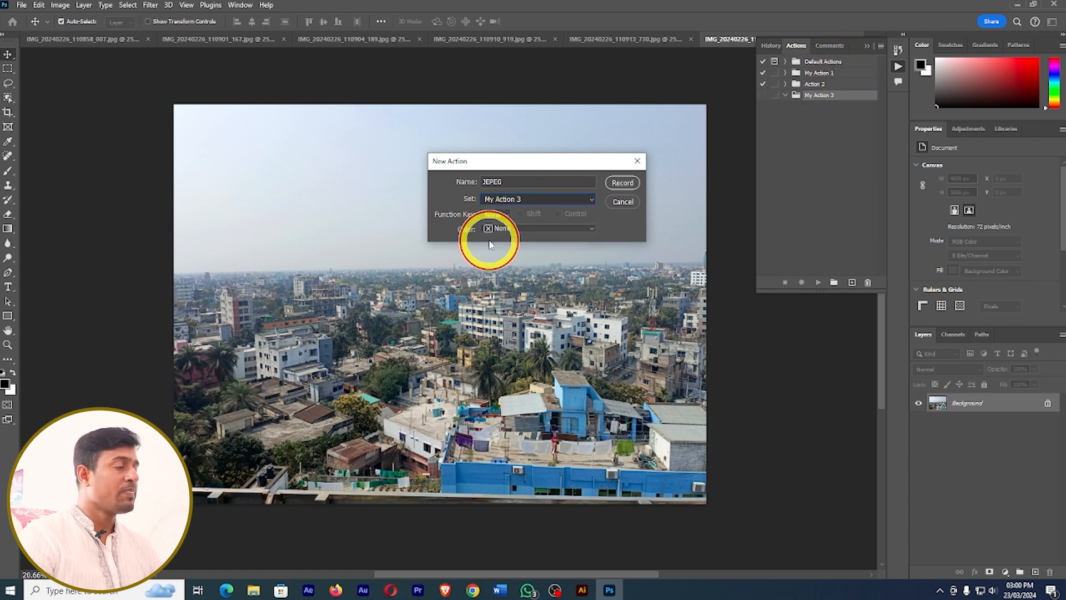
# Step: Assign function key F5 to the new action and start recording it
pyautogui.click(505, 213)
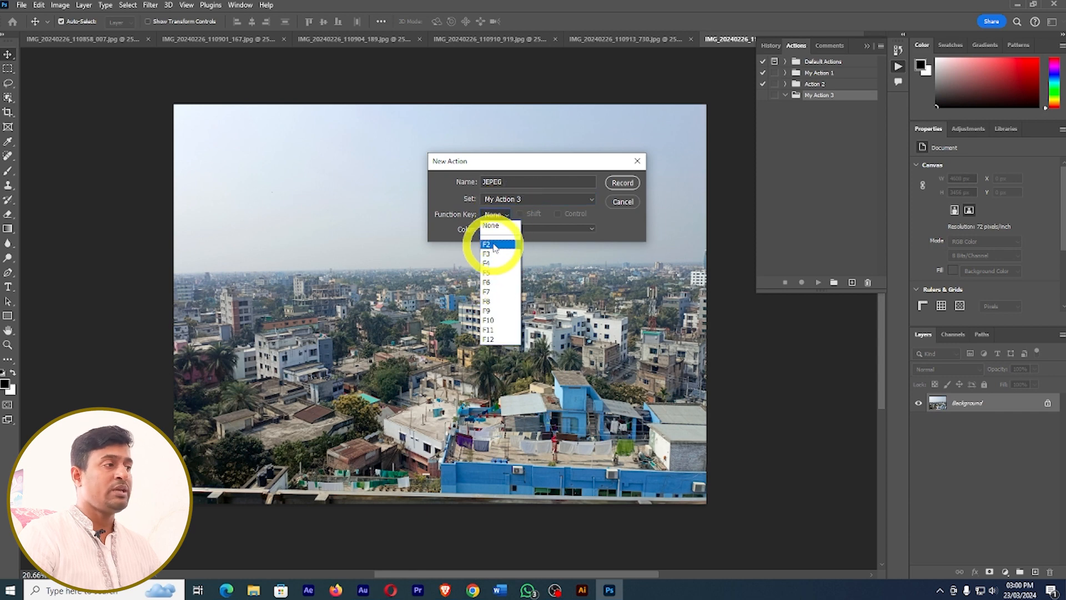
pyautogui.click(492, 273)
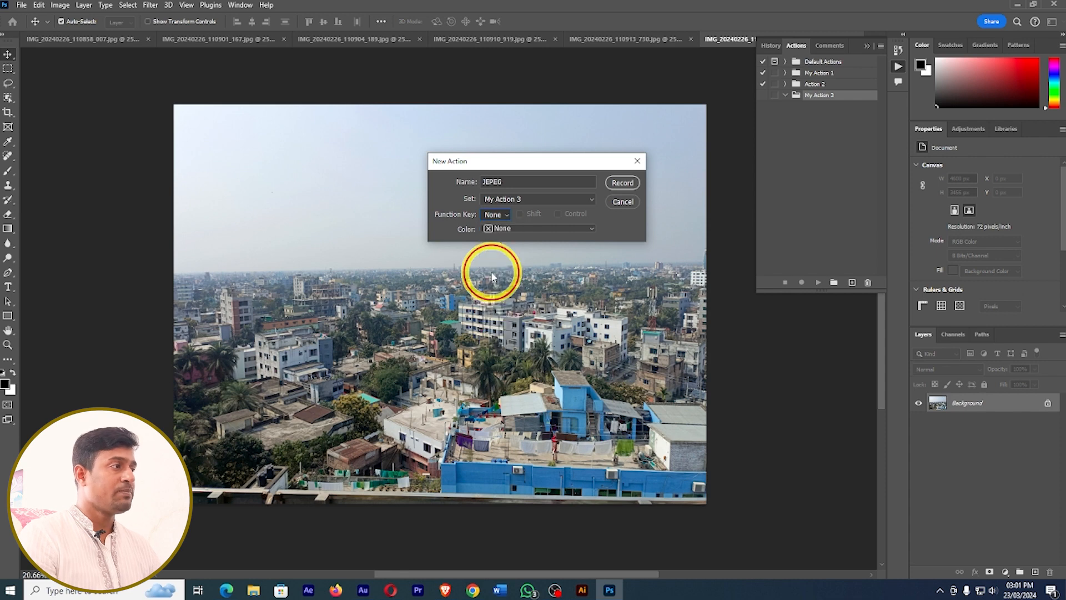
pyautogui.click(623, 183)
pyautogui.click(512, 224)
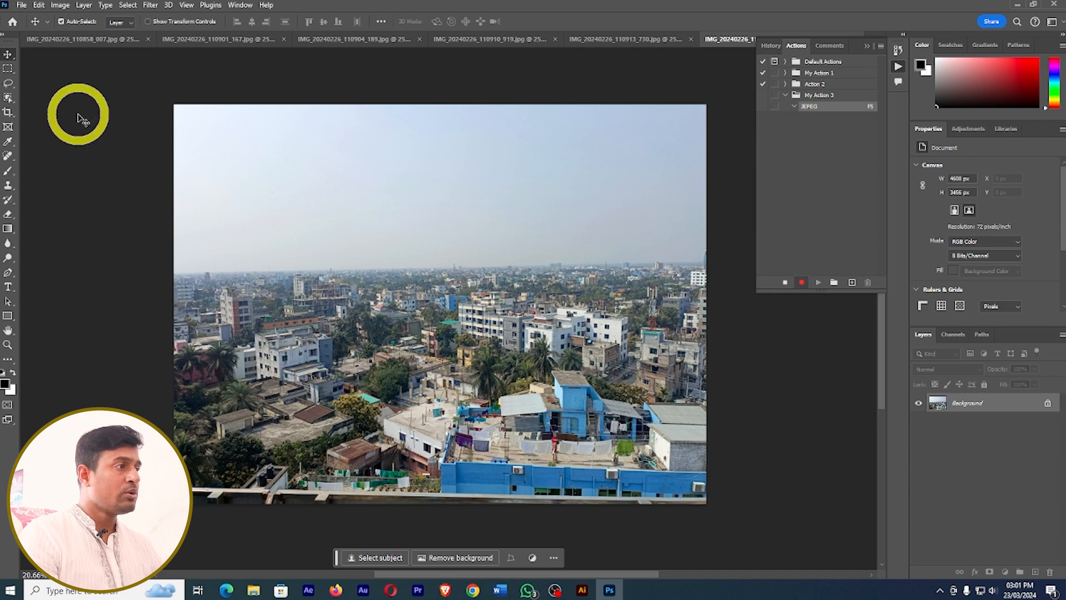
# Step: Unlock the Background layer to convert it into a regular layer while the action records
pyautogui.click(60, 5)
pyautogui.click(559, 166)
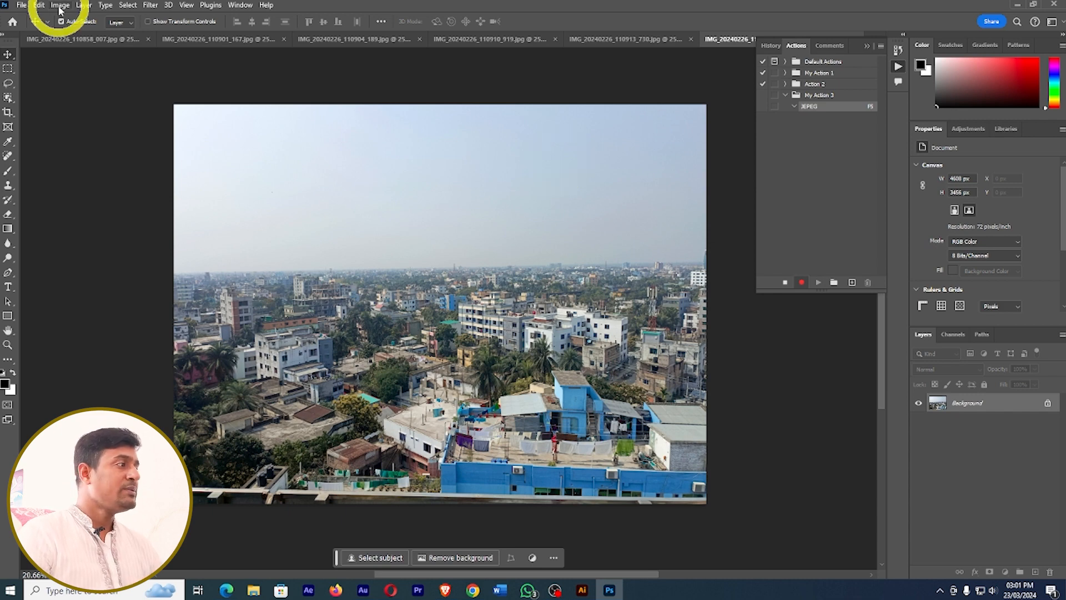
pyautogui.click(1048, 402)
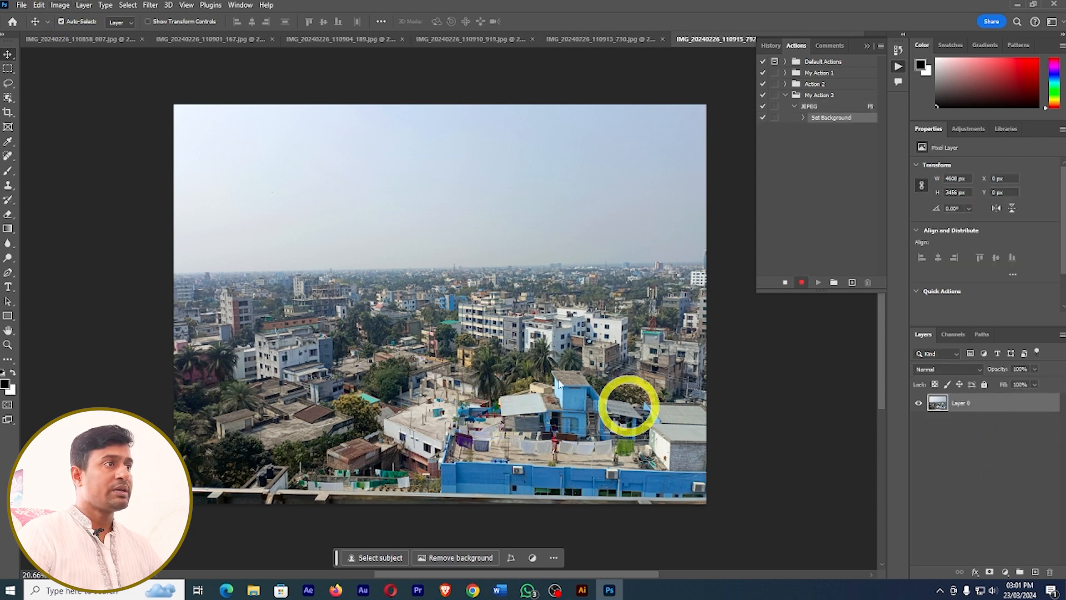
# Step: Resize the image to a resolution of 150 pixels/inch with resampling on and noise reduction at 2%
pyautogui.click(62, 5)
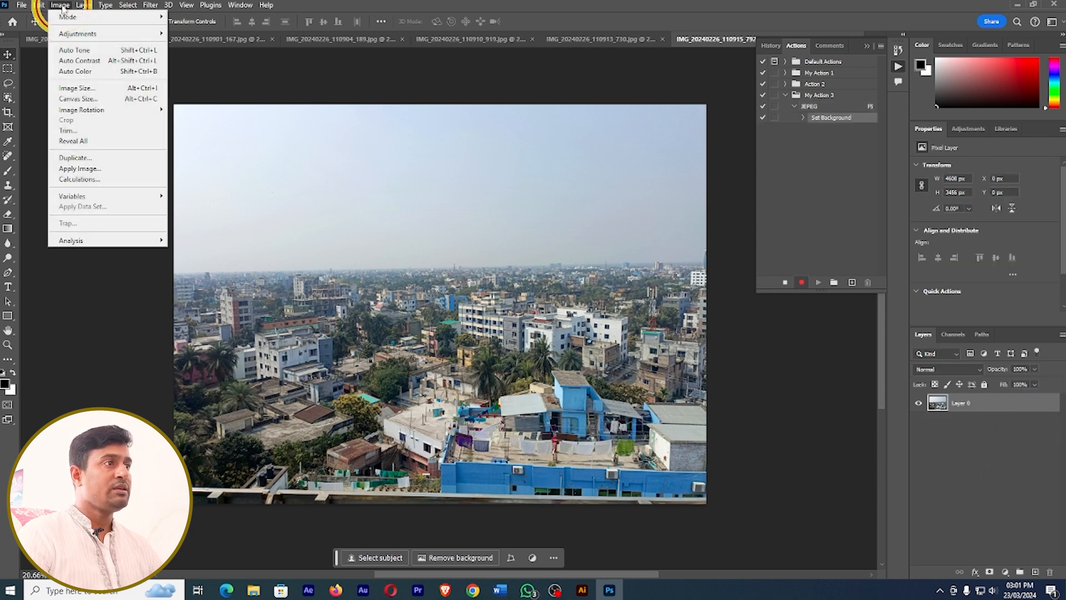
pyautogui.click(78, 89)
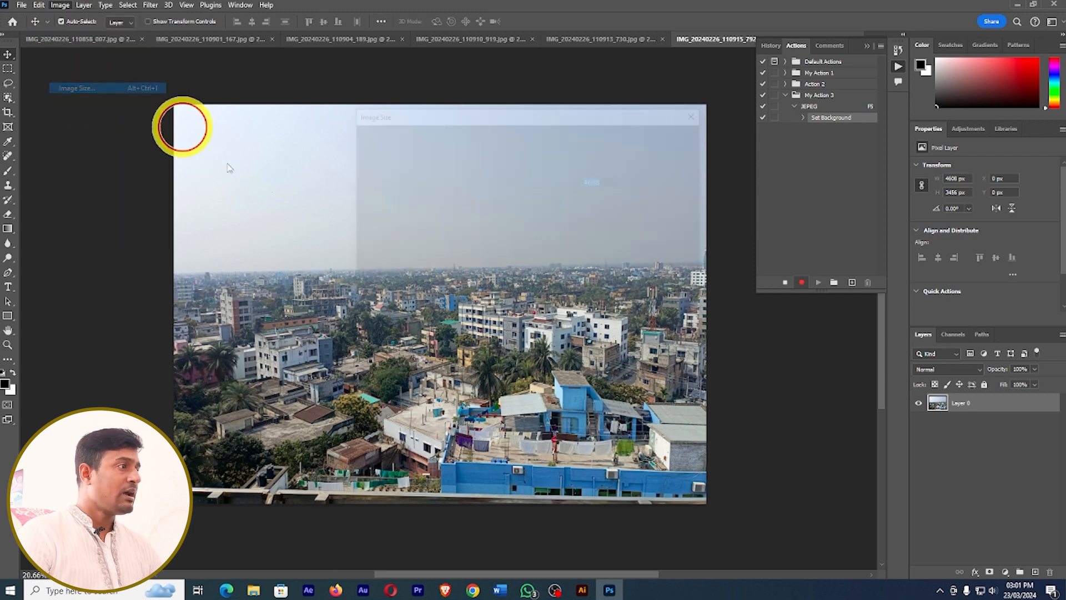
pyautogui.doubleClick(603, 216)
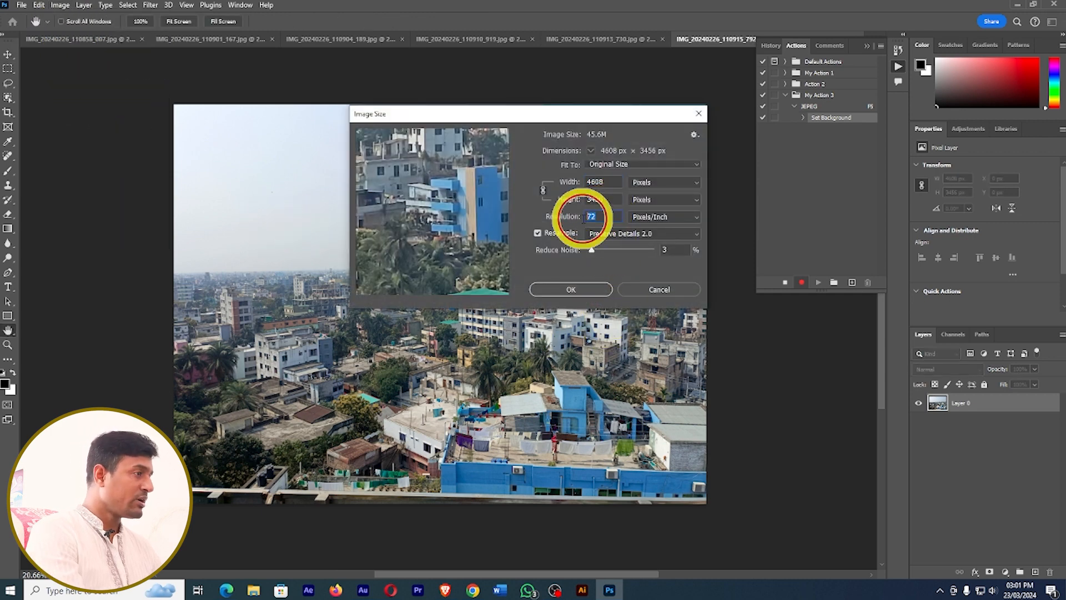
pyautogui.write('150')
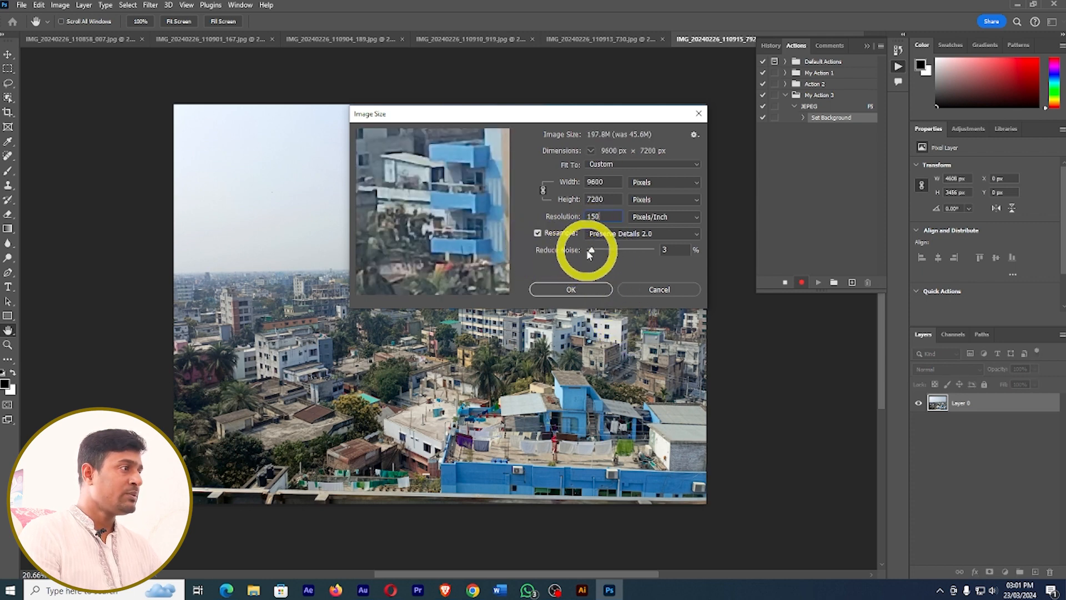
pyautogui.click(591, 250)
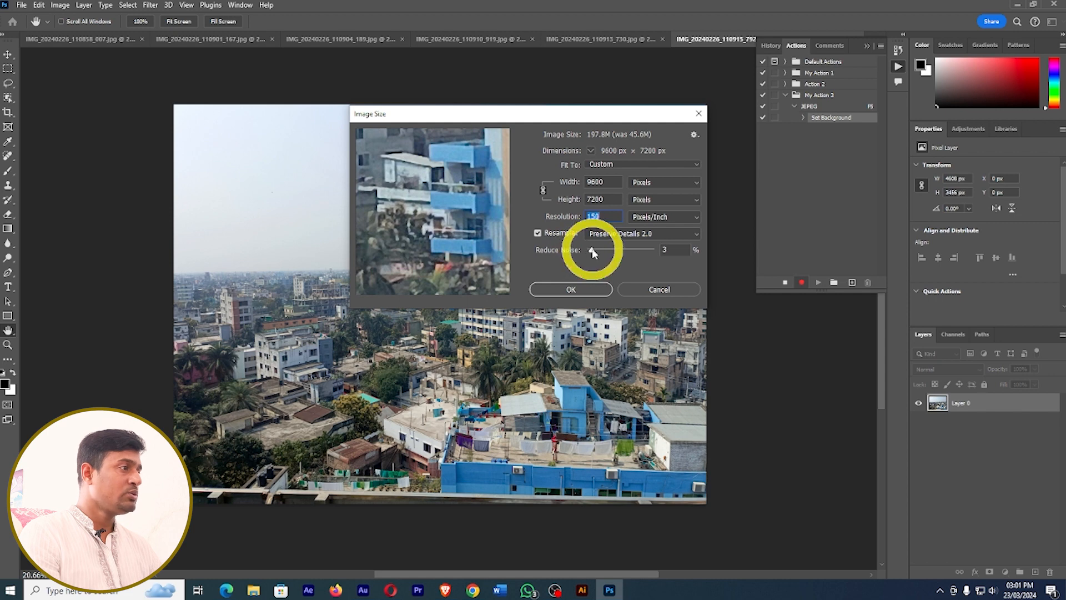
pyautogui.moveTo(591, 250); pyautogui.dragTo(590, 250)
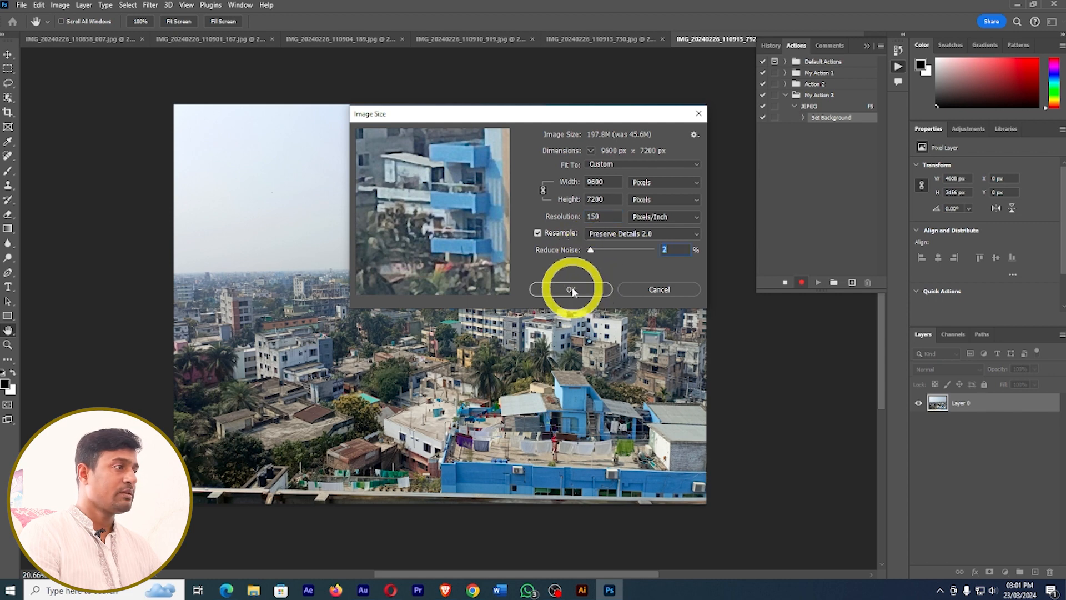
pyautogui.click(572, 289)
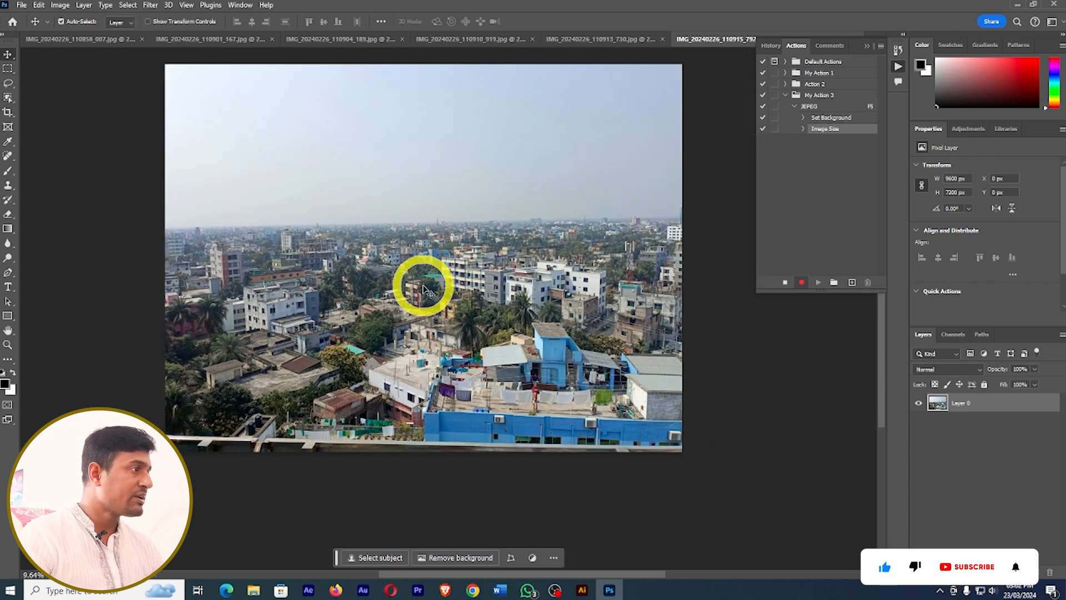
# Step: Brighten the photo slightly with a Curves adjustment by raising the middle of the RGB curve
pyautogui.hotkey('ctrl', 'm')
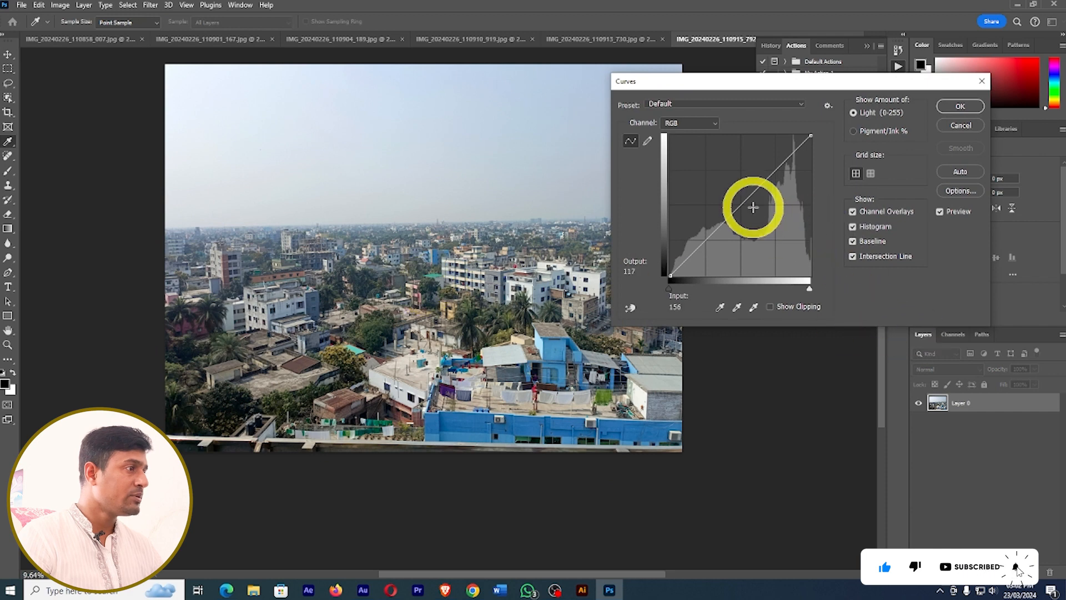
pyautogui.moveTo(742, 205)
pyautogui.mouseDown()
pyautogui.moveTo(723, 185)
pyautogui.moveTo(731, 203)
pyautogui.mouseUp()
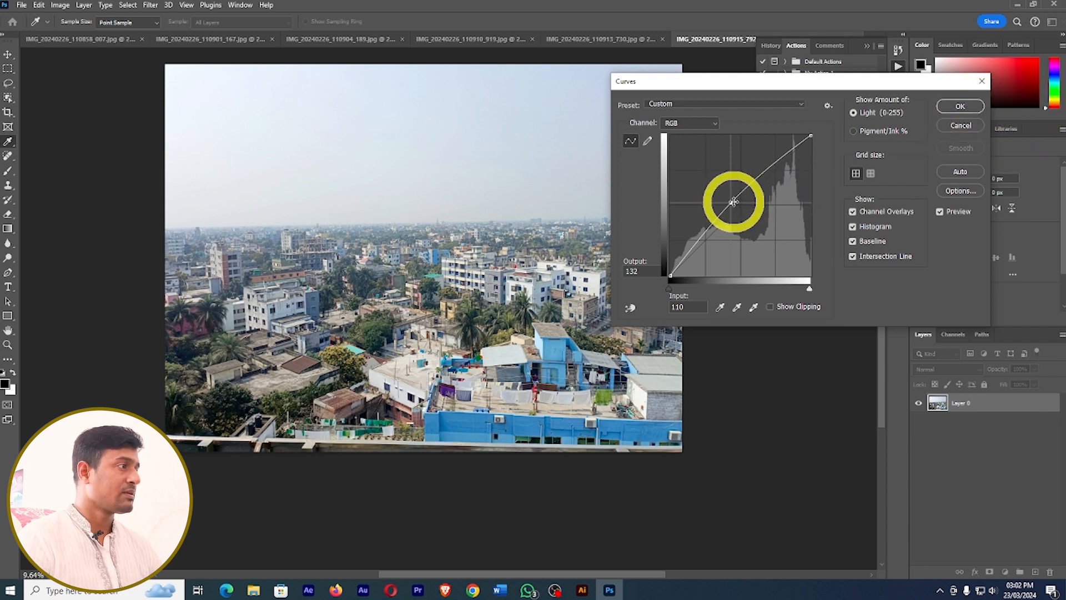
pyautogui.moveTo(733, 203); pyautogui.dragTo(736, 202)
pyautogui.click(960, 106)
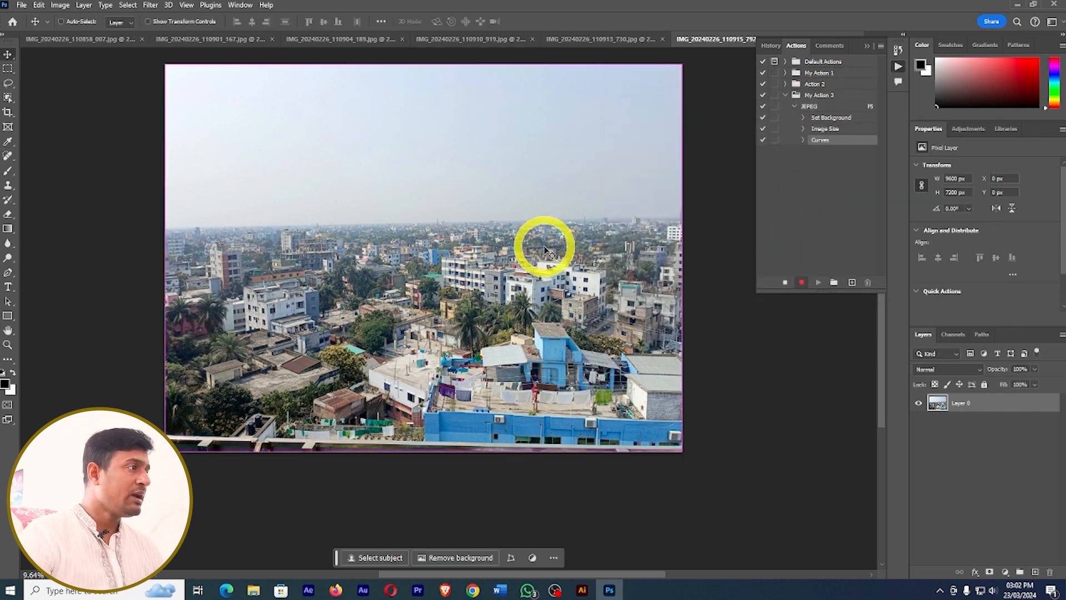
# Step: Apply a Levels adjustment with the RGB input white point at 241 and midtones at 0.89
pyautogui.hotkey('ctrl', 'l')
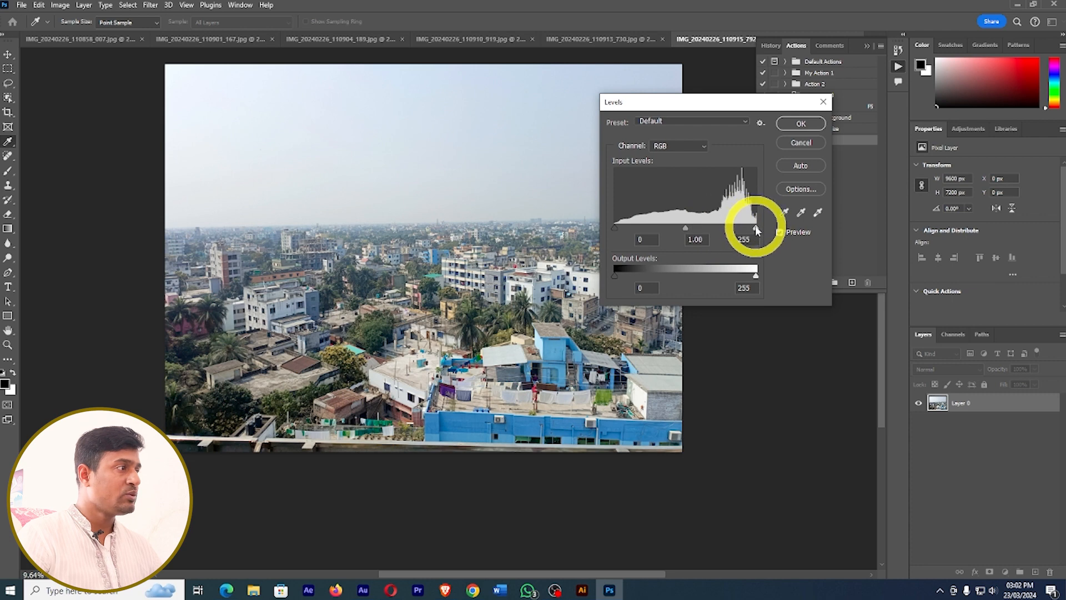
pyautogui.moveTo(756, 227); pyautogui.dragTo(748, 228)
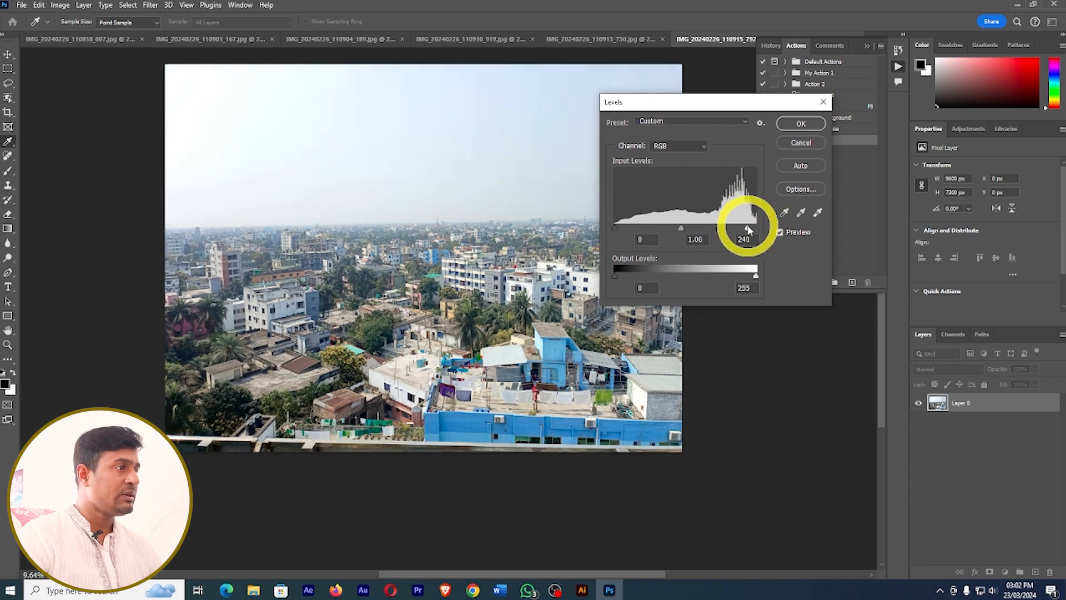
pyautogui.moveTo(682, 227); pyautogui.dragTo(688, 233)
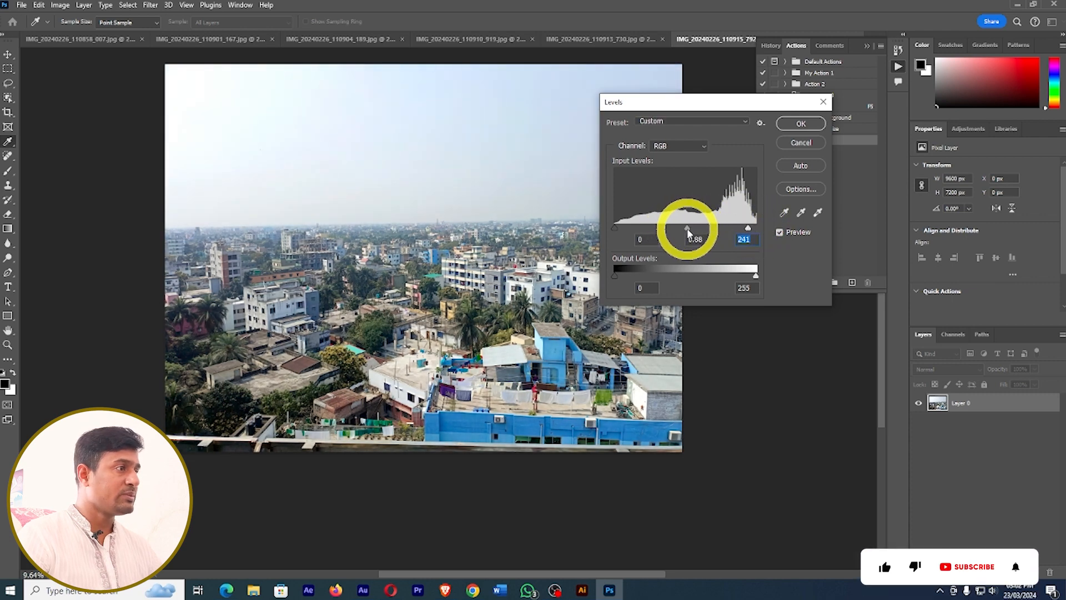
pyautogui.click(686, 228)
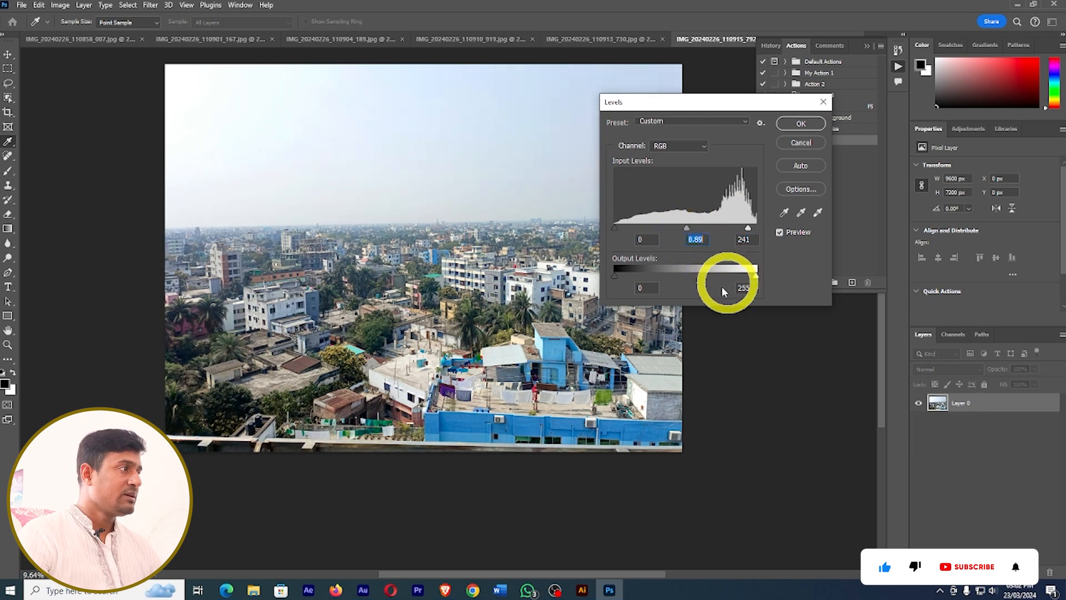
pyautogui.click(800, 126)
# Step: Apply a Color Balance adjustment to the midtones with Cyan–Red at +13, Magenta–Green at +13 and Yellow–Blue at -12
pyautogui.click(62, 5)
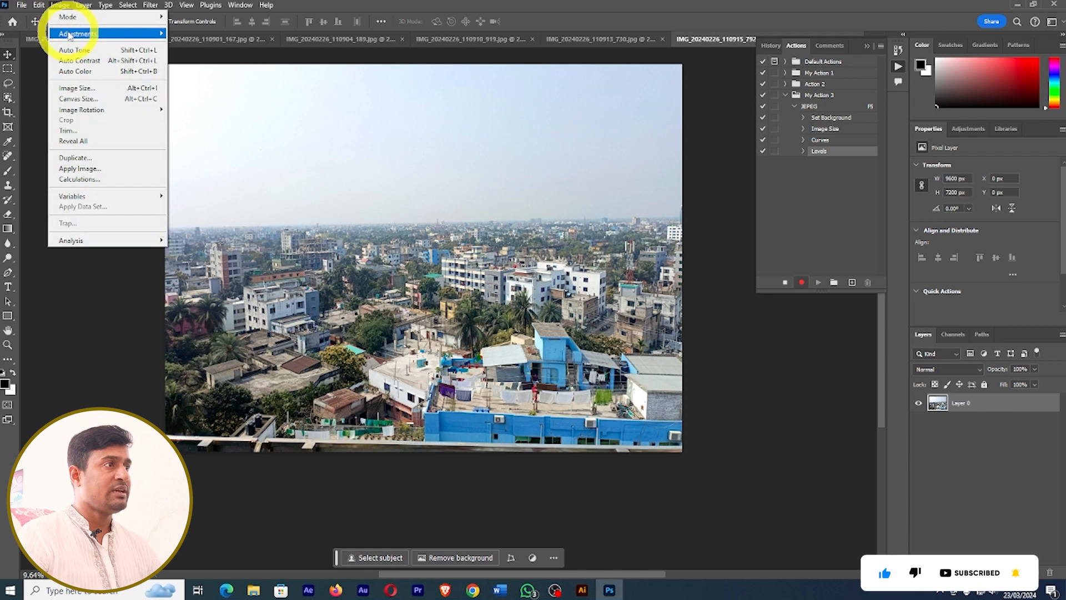
pyautogui.moveTo(84, 34)
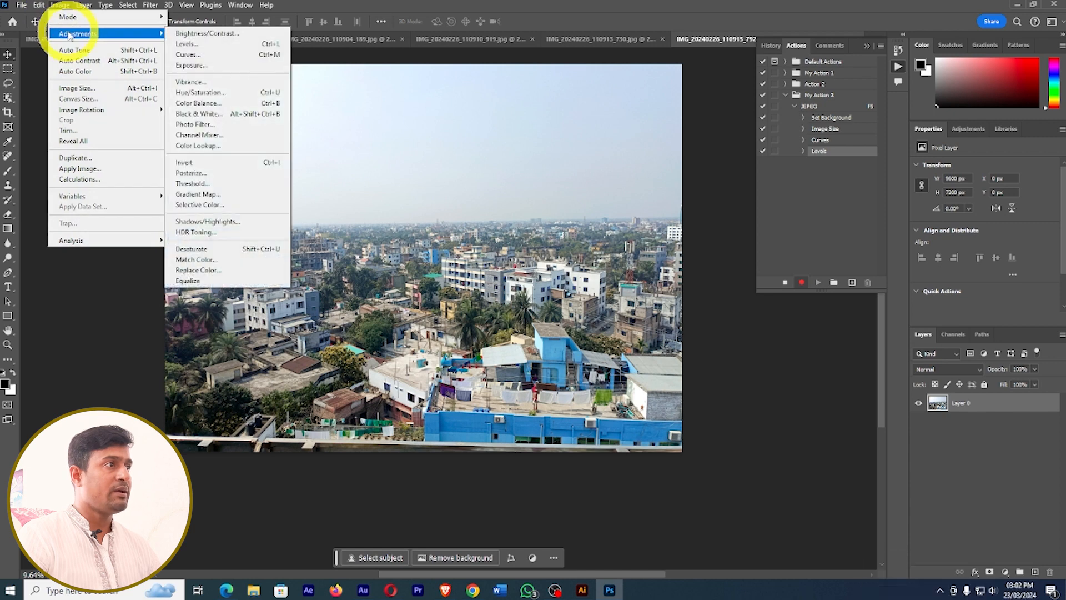
pyautogui.click(200, 103)
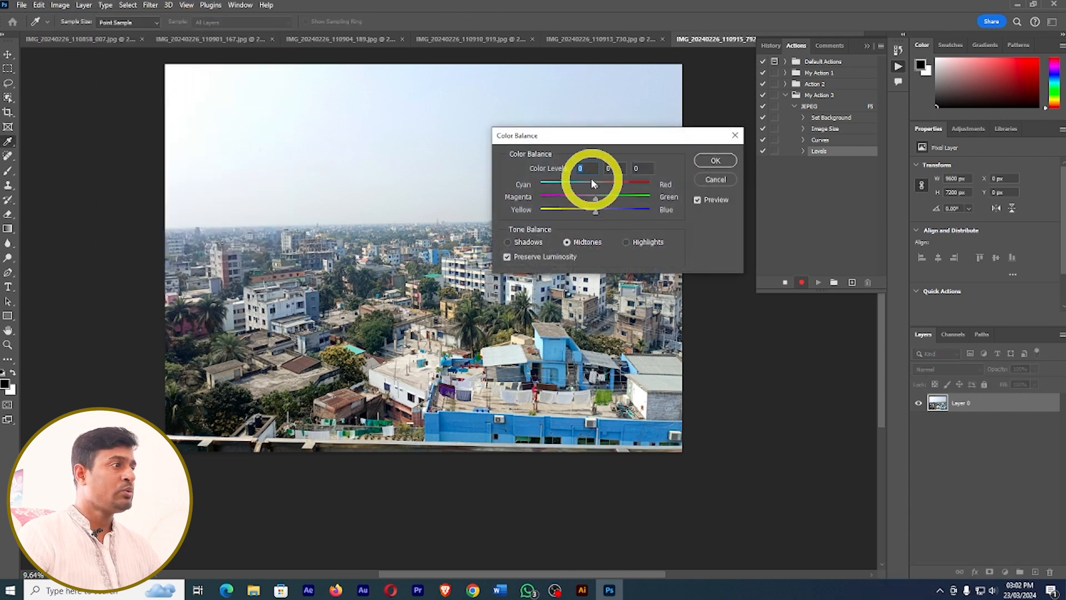
pyautogui.moveTo(592, 179); pyautogui.dragTo(603, 183)
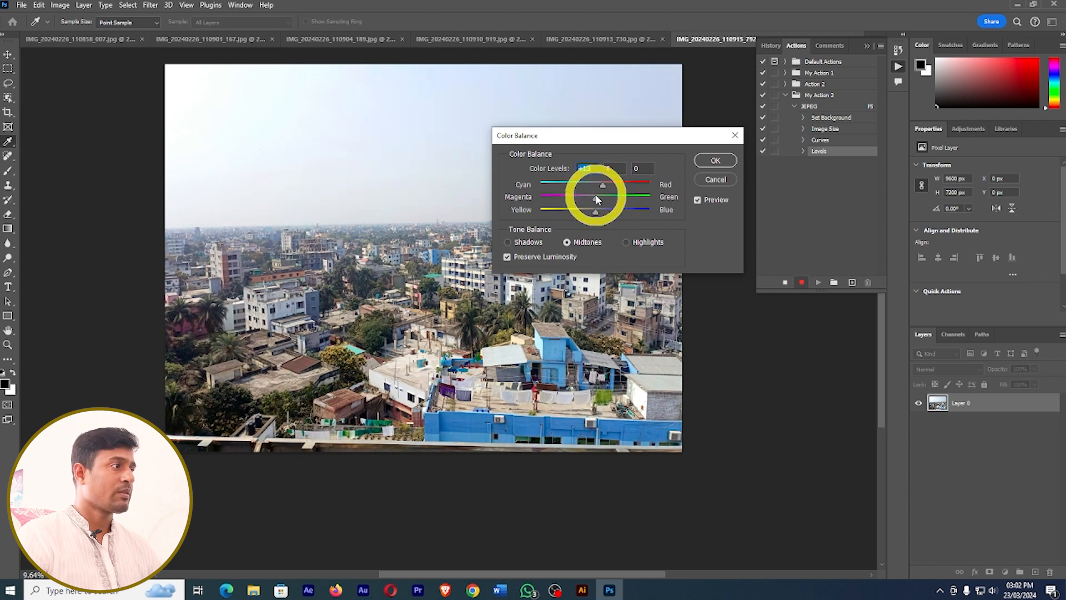
pyautogui.moveTo(591, 211); pyautogui.dragTo(602, 198)
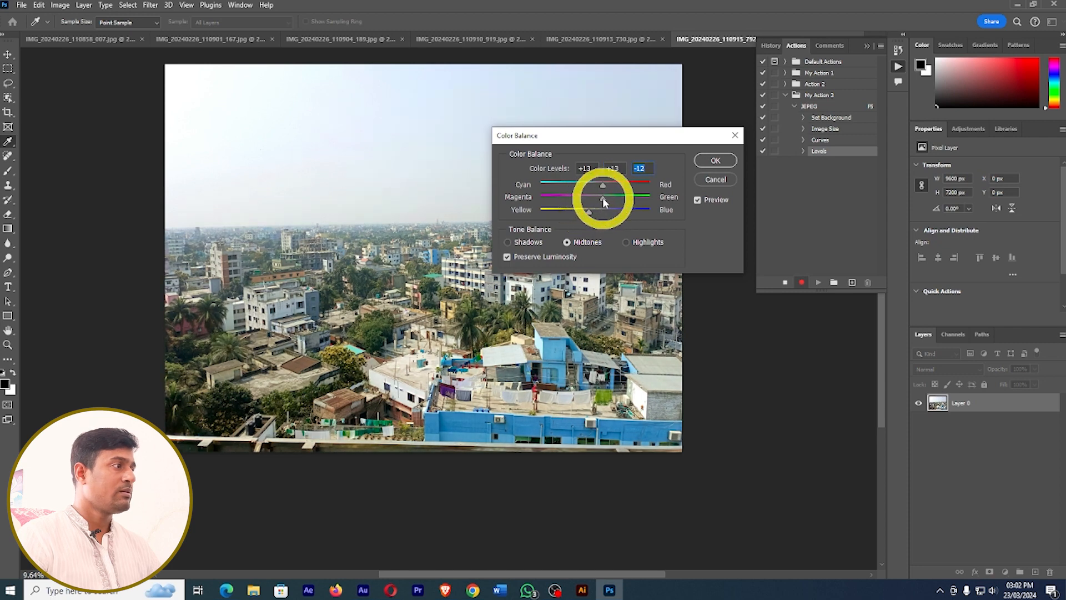
pyautogui.click(717, 161)
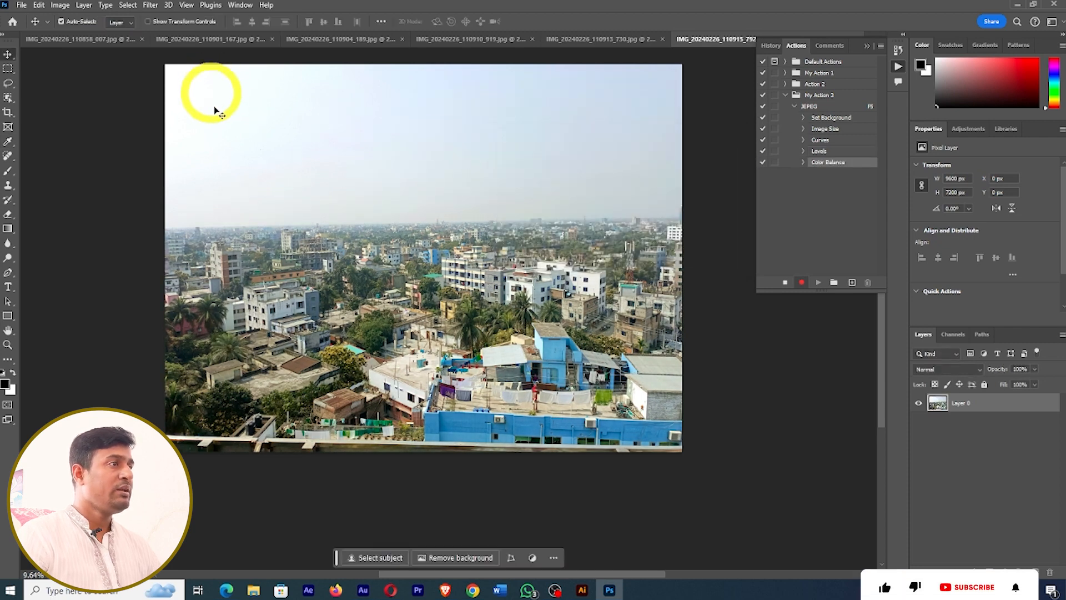
# Step: Start a Camera Raw Filter on the photo and set Texture to -12 and Clarity to +9
pyautogui.click(150, 5)
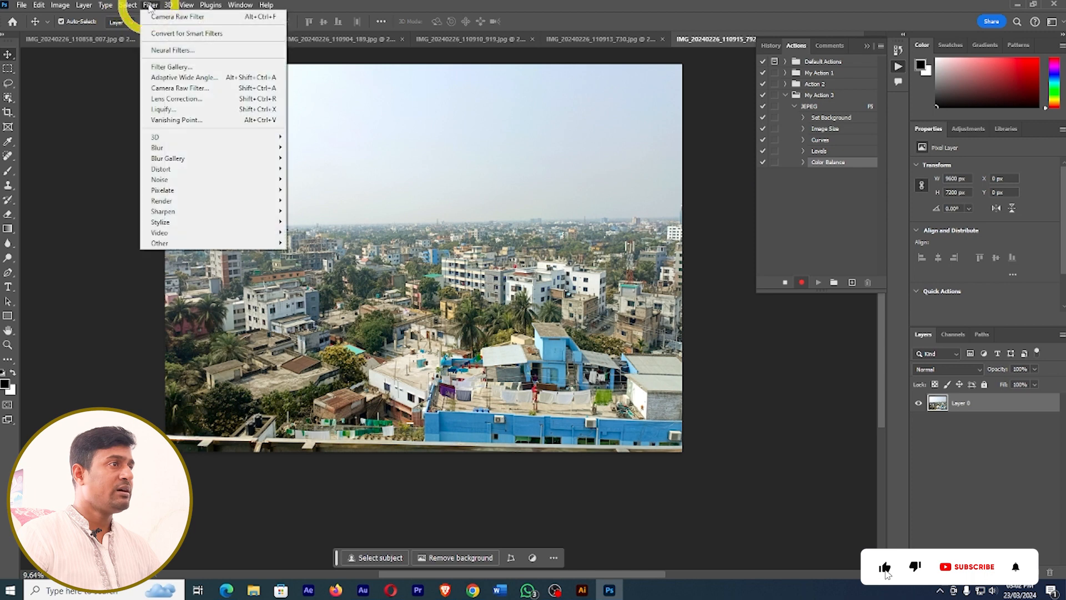
pyautogui.click(179, 90)
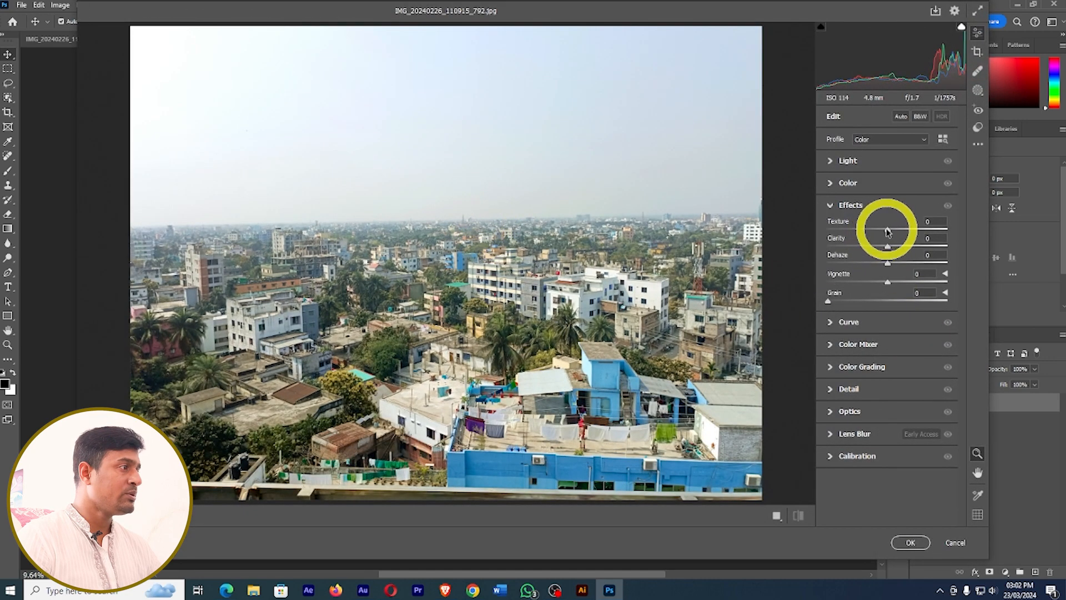
pyautogui.moveTo(887, 230); pyautogui.dragTo(889, 248)
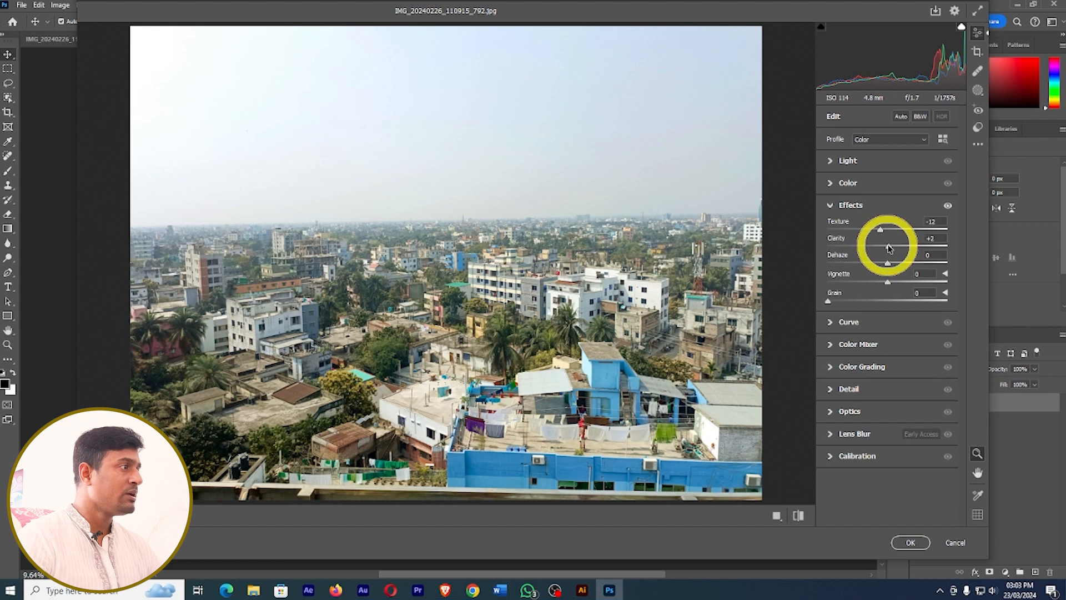
# Step: Adjust the Camera Raw light settings to Exposure +0.45, Contrast +15, Shadows -7 and Blacks -7, leaving Whites at 0
pyautogui.click(830, 161)
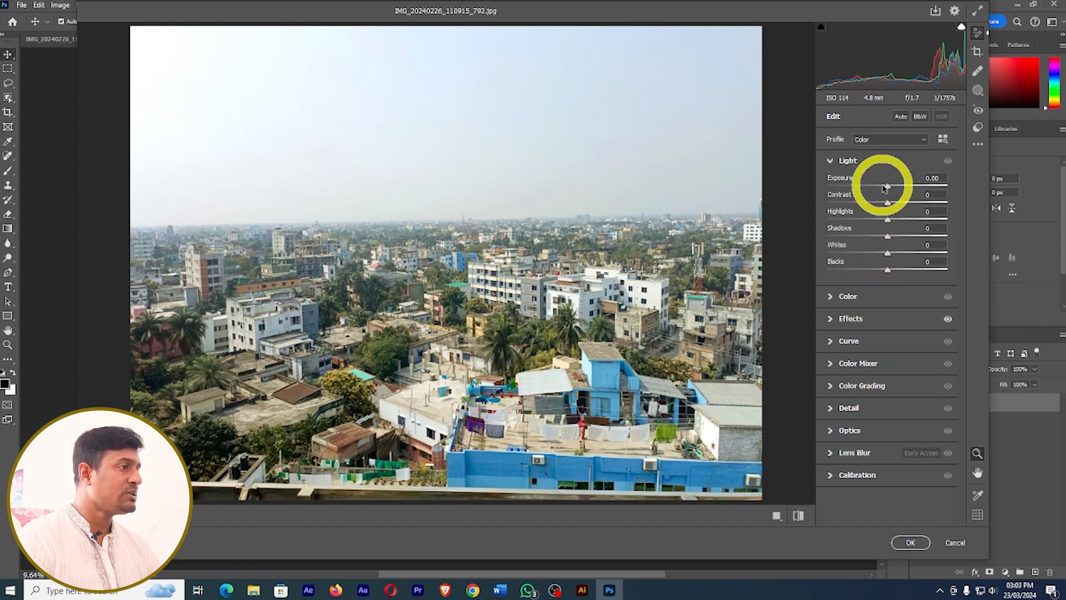
pyautogui.moveTo(888, 186); pyautogui.dragTo(897, 205)
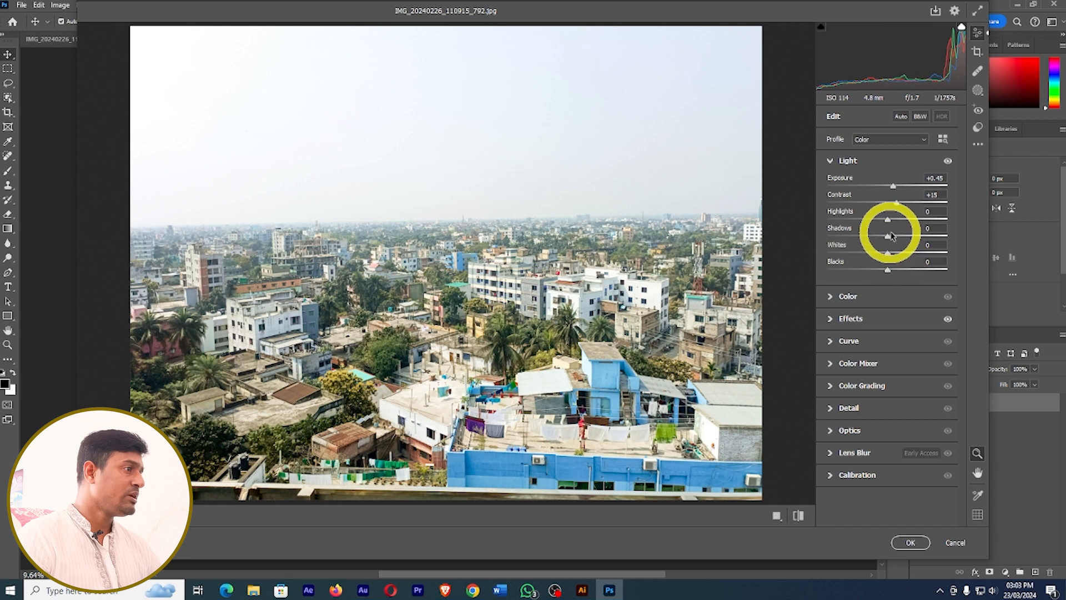
pyautogui.moveTo(889, 236); pyautogui.dragTo(900, 239)
pyautogui.moveTo(877, 238); pyautogui.dragTo(891, 239)
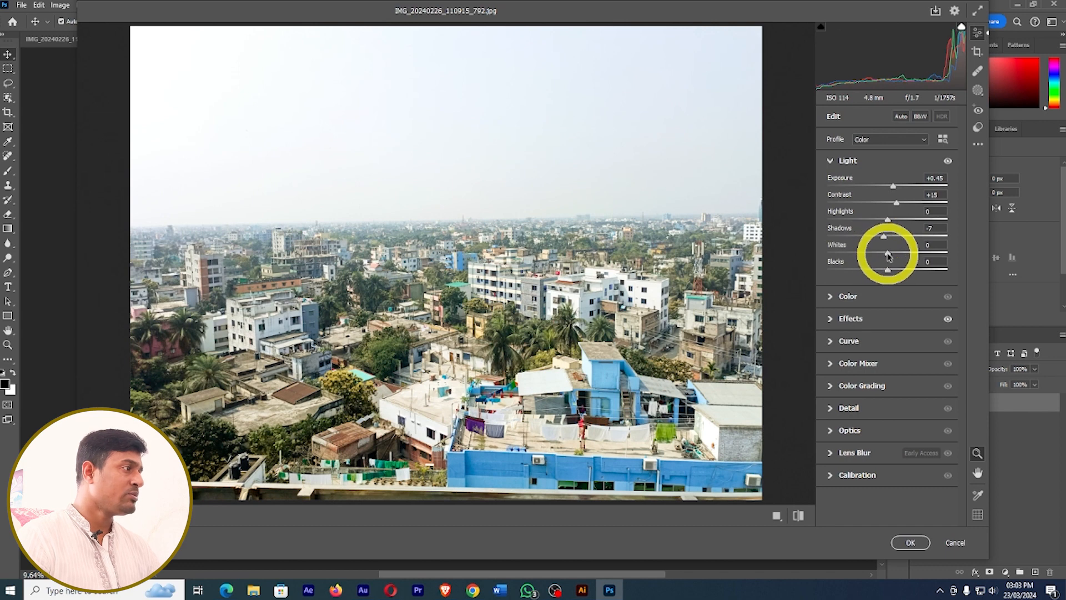
pyautogui.moveTo(885, 257)
pyautogui.mouseDown()
pyautogui.moveTo(874, 254)
pyautogui.moveTo(890, 254)
pyautogui.moveTo(884, 272)
pyautogui.mouseUp()
pyautogui.doubleClick(890, 252)
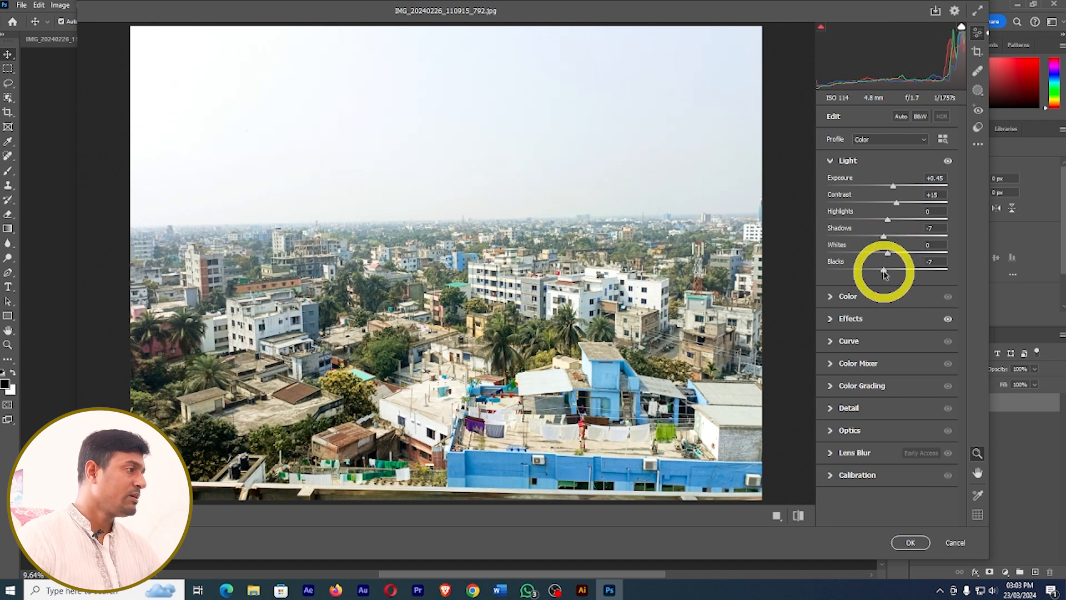
# Step: Adjust the Camera Raw color settings to Temperature +10, Tint +8 and Vibrance -4
pyautogui.click(830, 299)
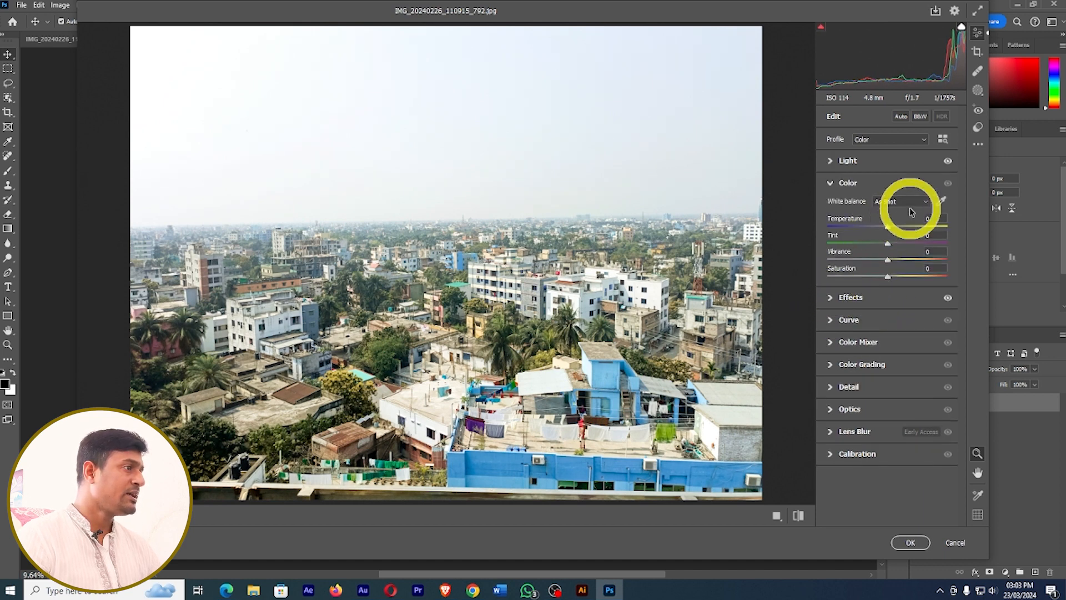
pyautogui.moveTo(888, 227); pyautogui.dragTo(894, 228)
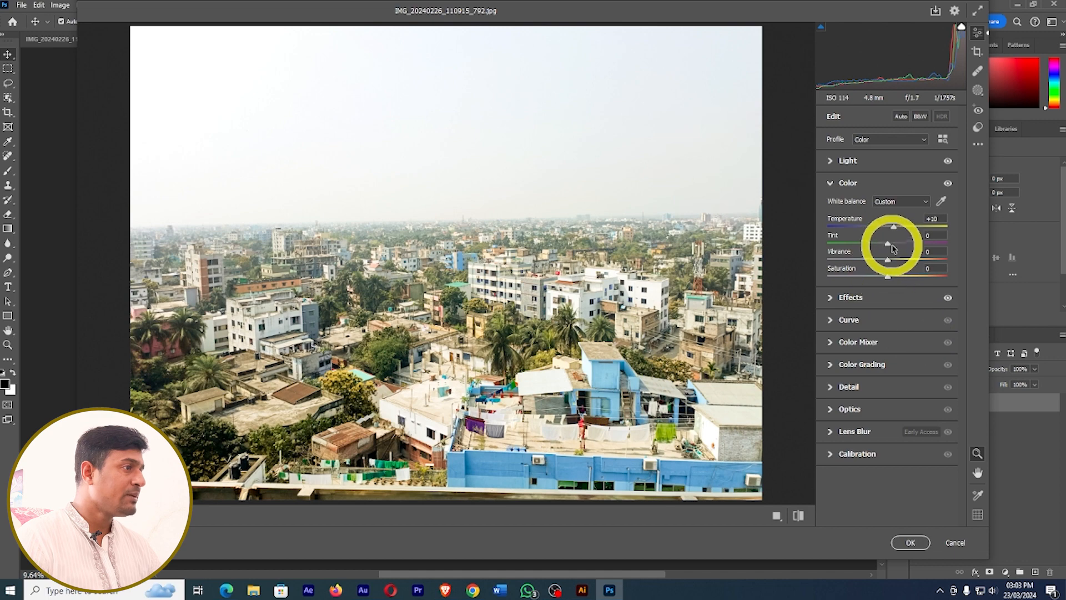
pyautogui.moveTo(893, 246)
pyautogui.mouseDown()
pyautogui.moveTo(883, 245)
pyautogui.moveTo(893, 242)
pyautogui.mouseUp()
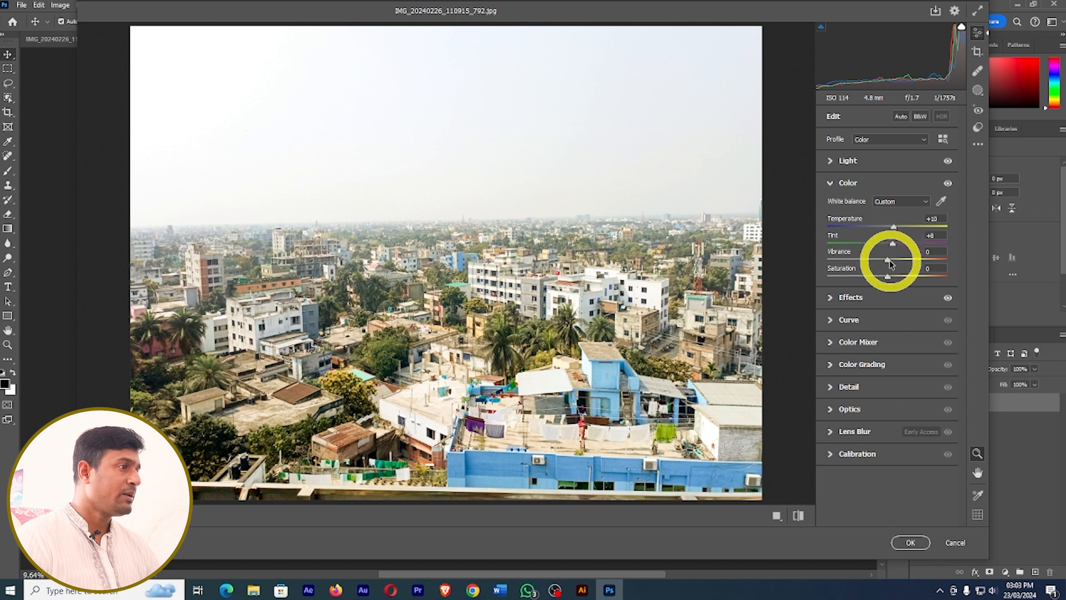
pyautogui.moveTo(890, 263); pyautogui.dragTo(887, 264)
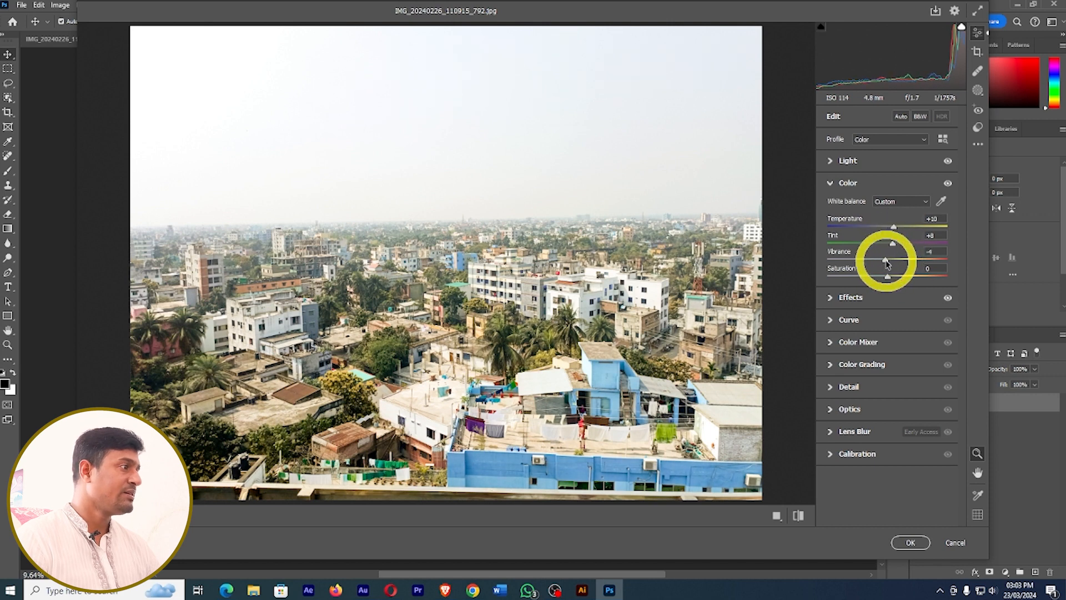
# Step: Raise the middle of the green channel curve slightly in Camera Raw, with input 130 and output 134
pyautogui.click(829, 298)
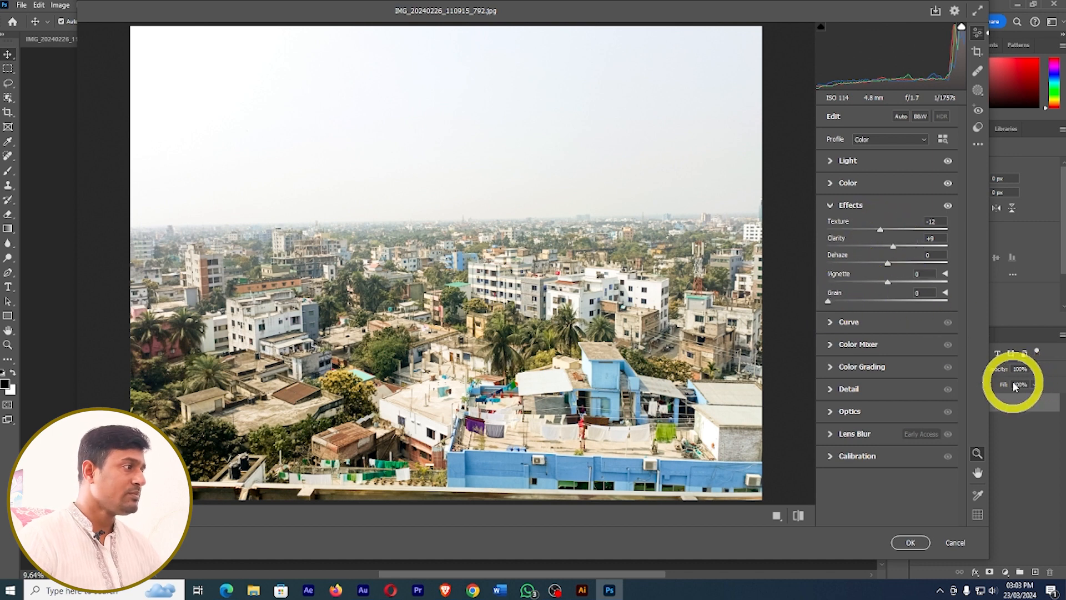
pyautogui.click(841, 324)
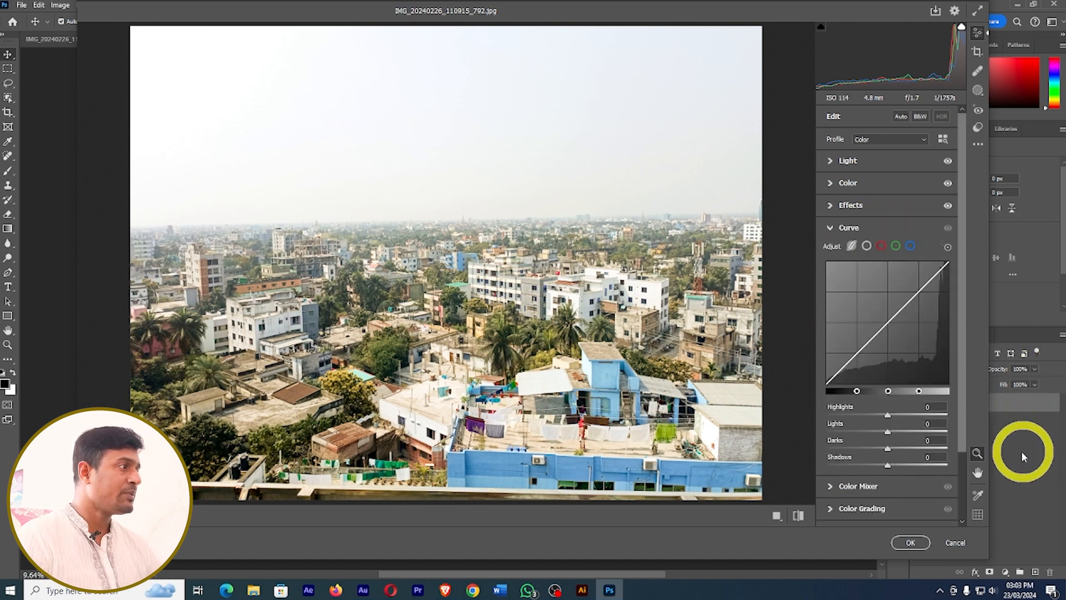
pyautogui.click(895, 245)
pyautogui.click(888, 320)
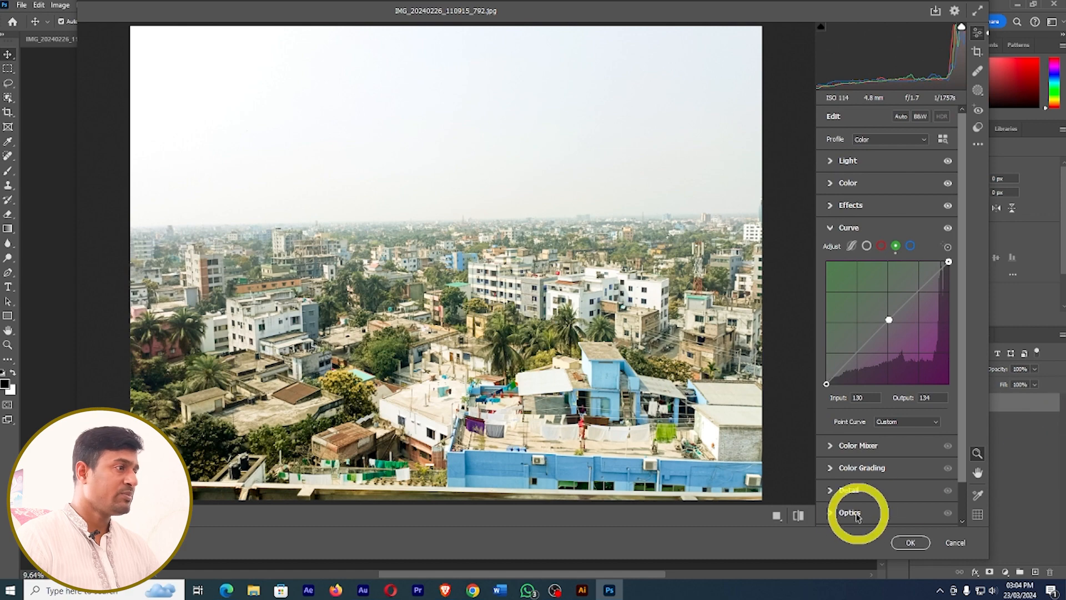
# Step: Compare the photo before and after the Camera Raw edits, including side by side, and apply the filter
pyautogui.click(799, 515)
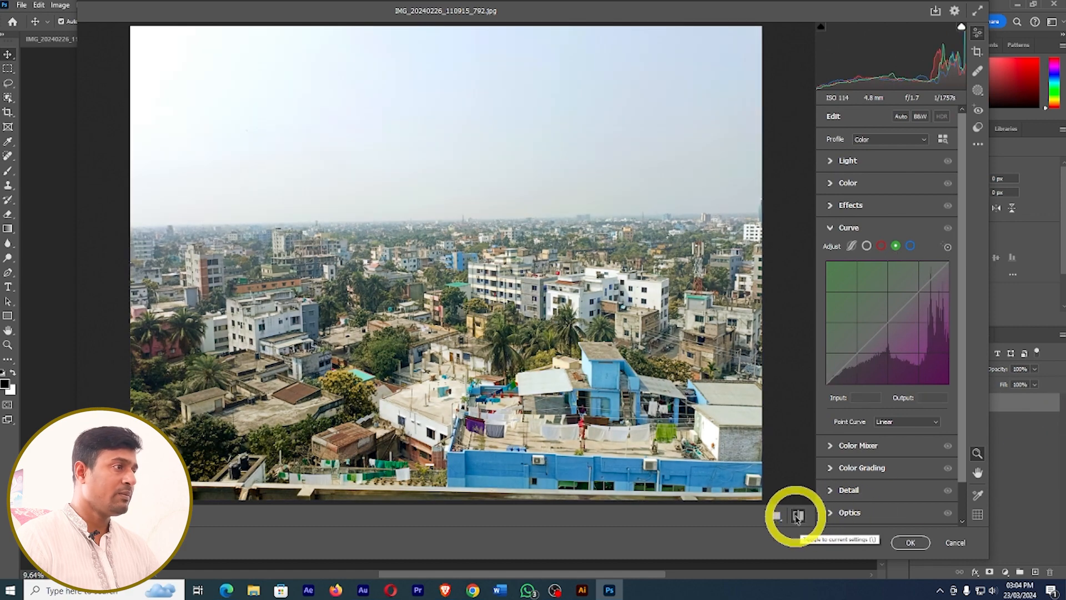
pyautogui.click(799, 516)
pyautogui.click(775, 515)
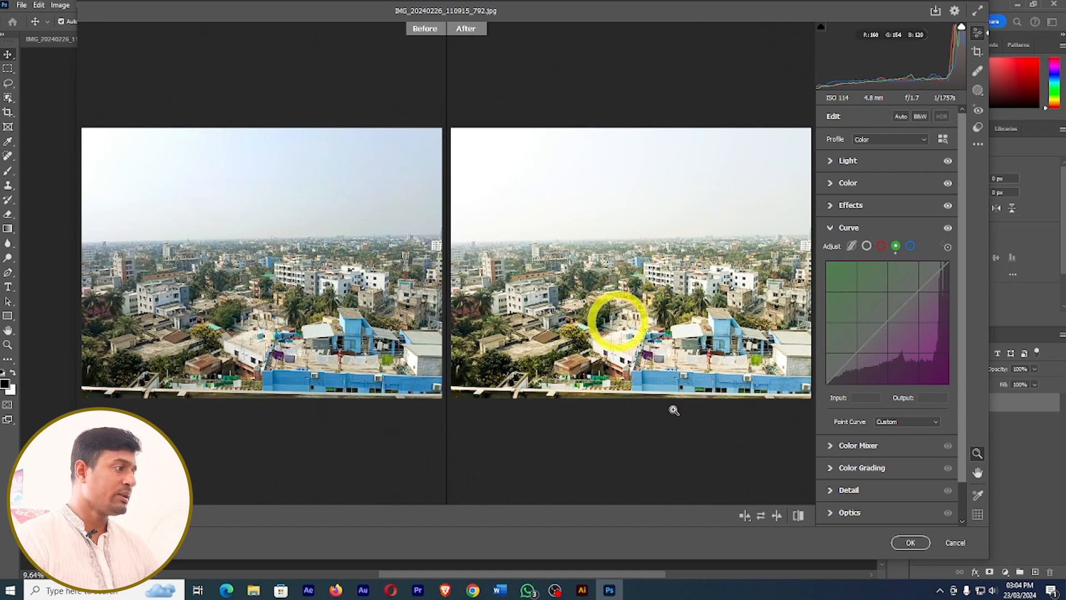
pyautogui.click(915, 544)
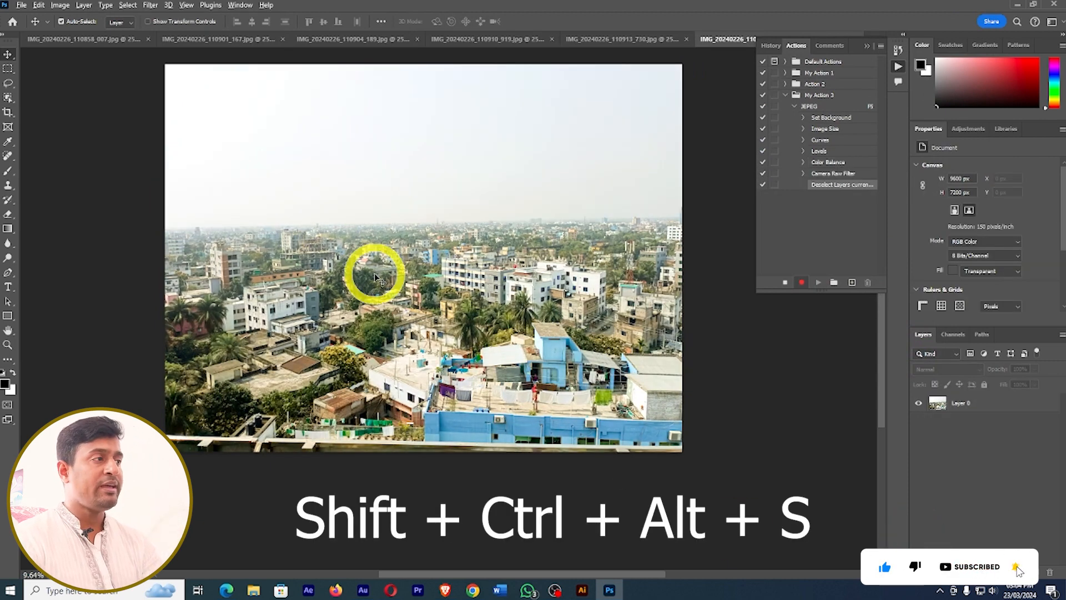
# Step: Export the photo with Save for Web as a maximum-quality JPEG into the subfolder of the desktop's Pic folder, keeping its file name
pyautogui.hotkey('shift', 'ctrl', 'alt', 's')
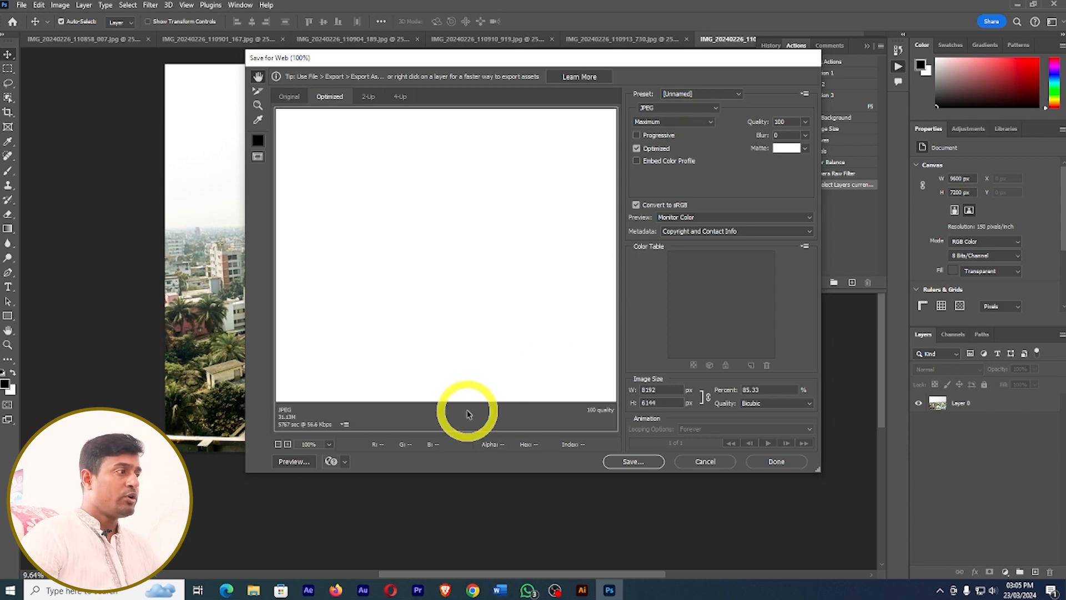
pyautogui.click(633, 462)
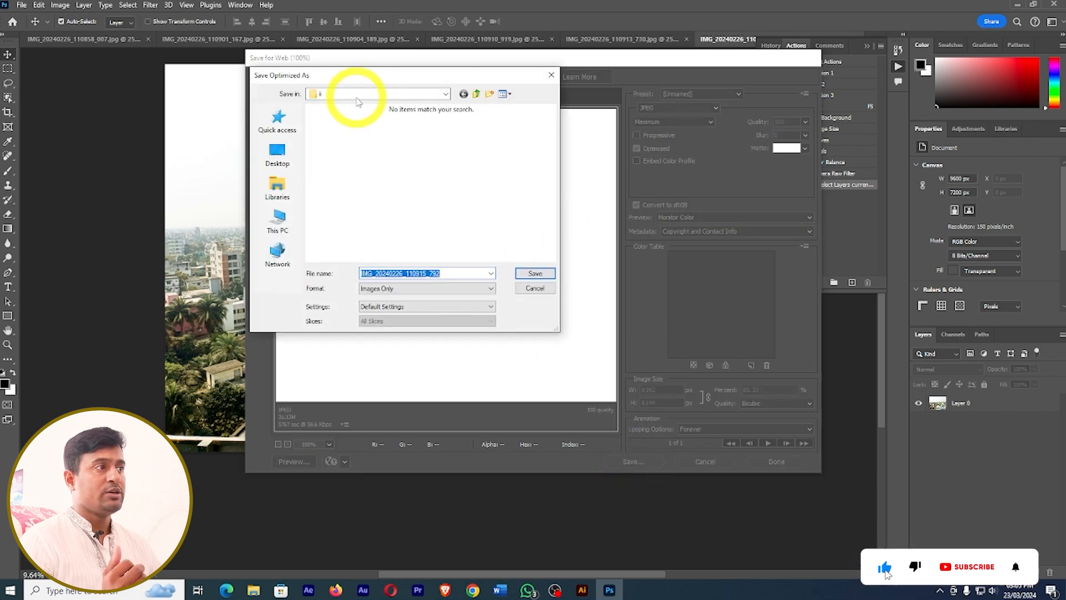
pyautogui.click(278, 152)
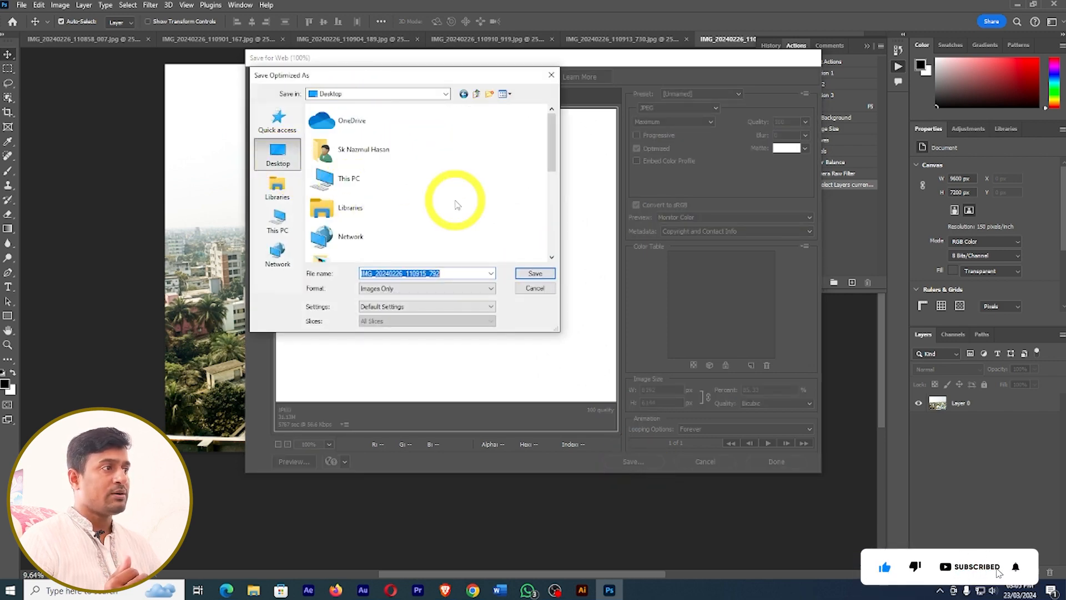
pyautogui.scroll(-5, 456, 205)
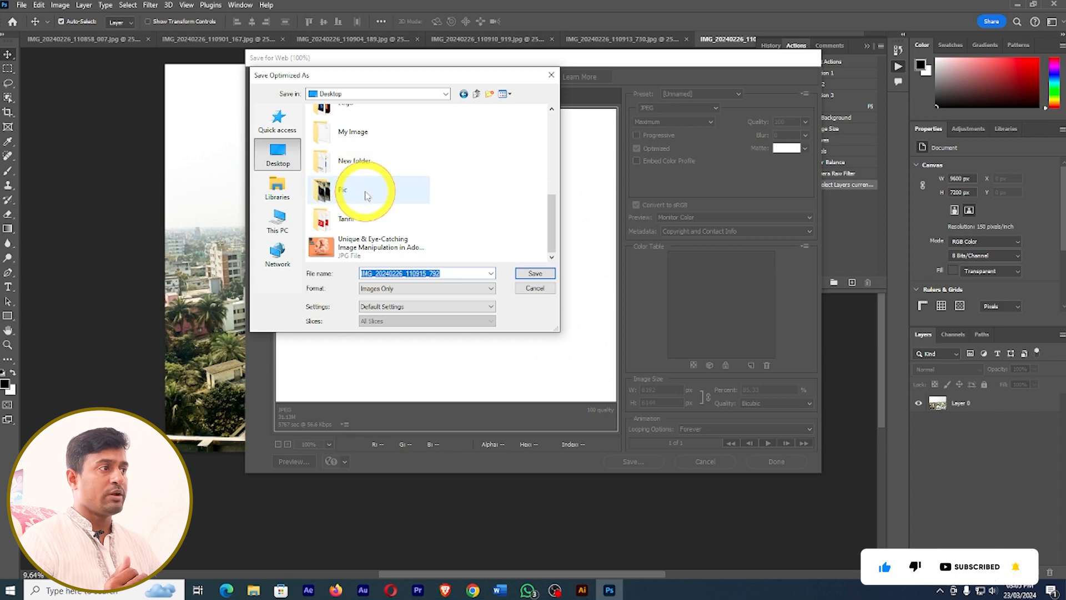
pyautogui.doubleClick(366, 192)
pyautogui.doubleClick(345, 146)
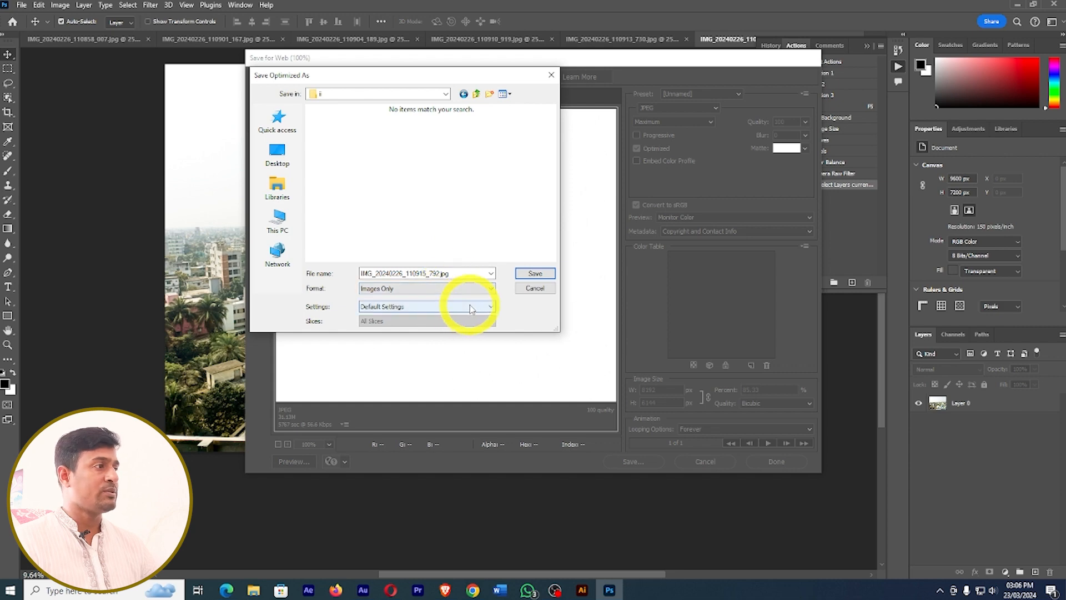
pyautogui.click(535, 273)
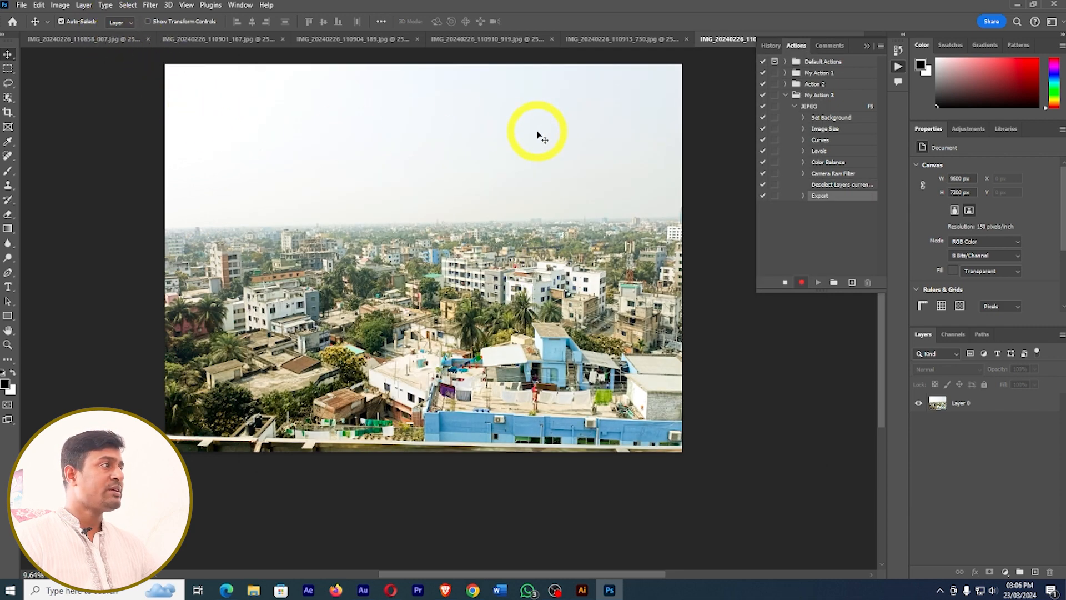
# Step: Close the edited photo without saving changes, and stop recording the JPEG action
pyautogui.click(867, 46)
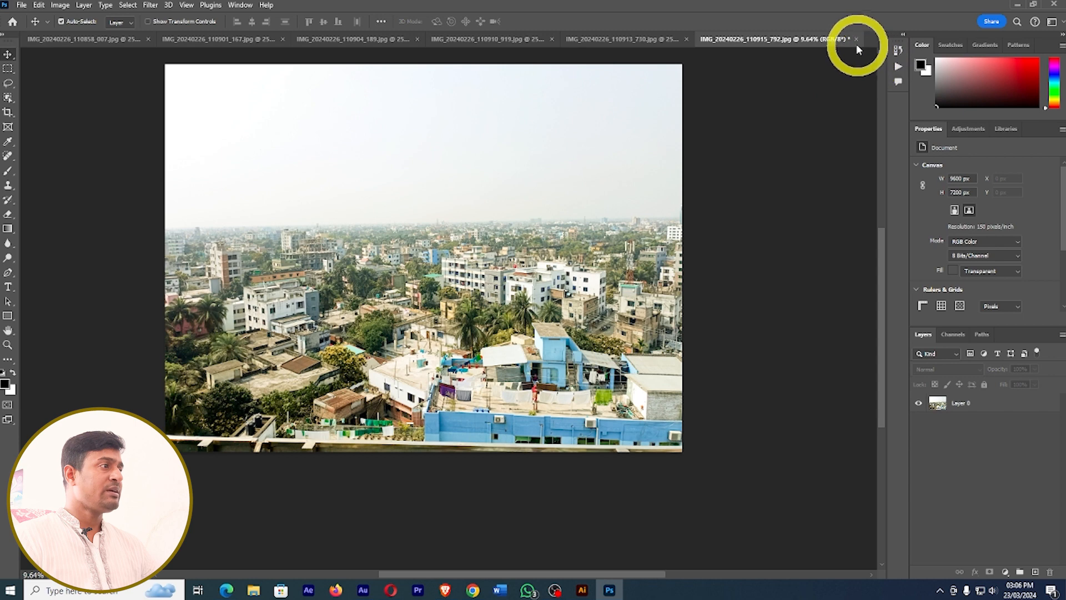
pyautogui.click(857, 39)
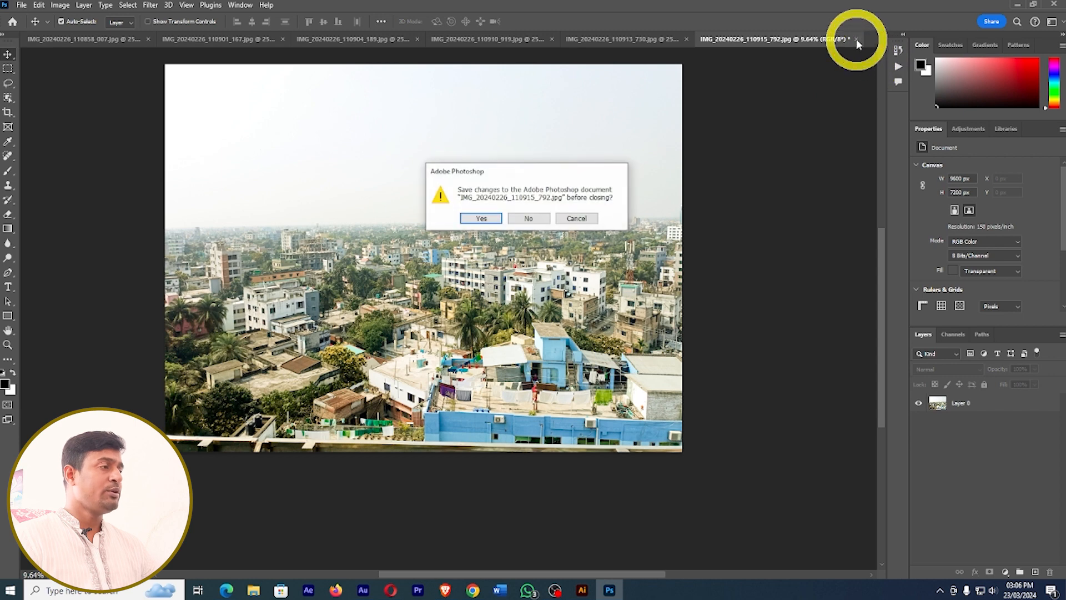
pyautogui.click(529, 218)
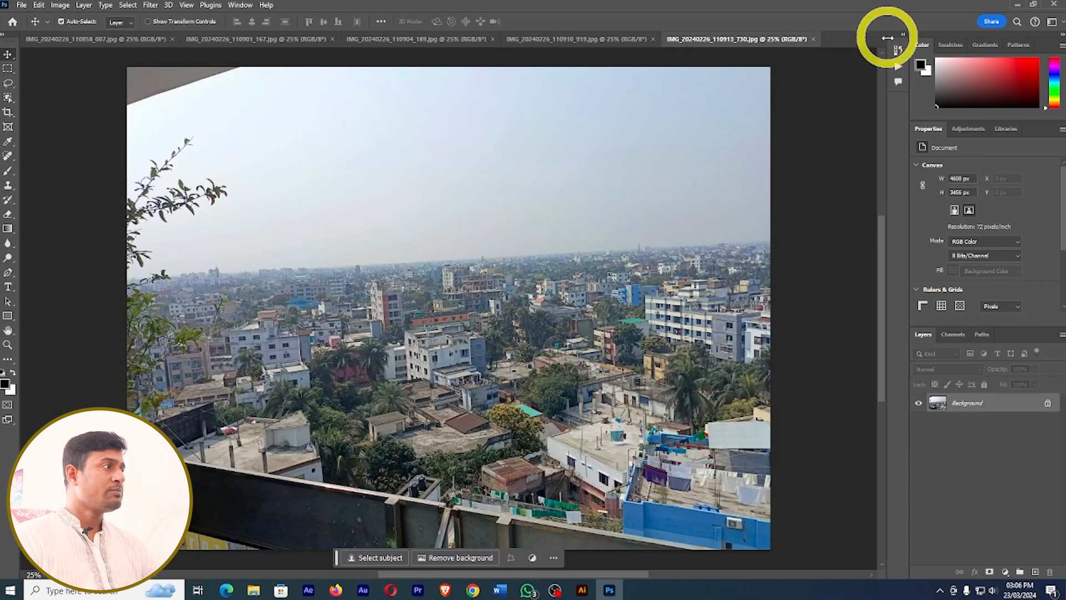
pyautogui.click(903, 35)
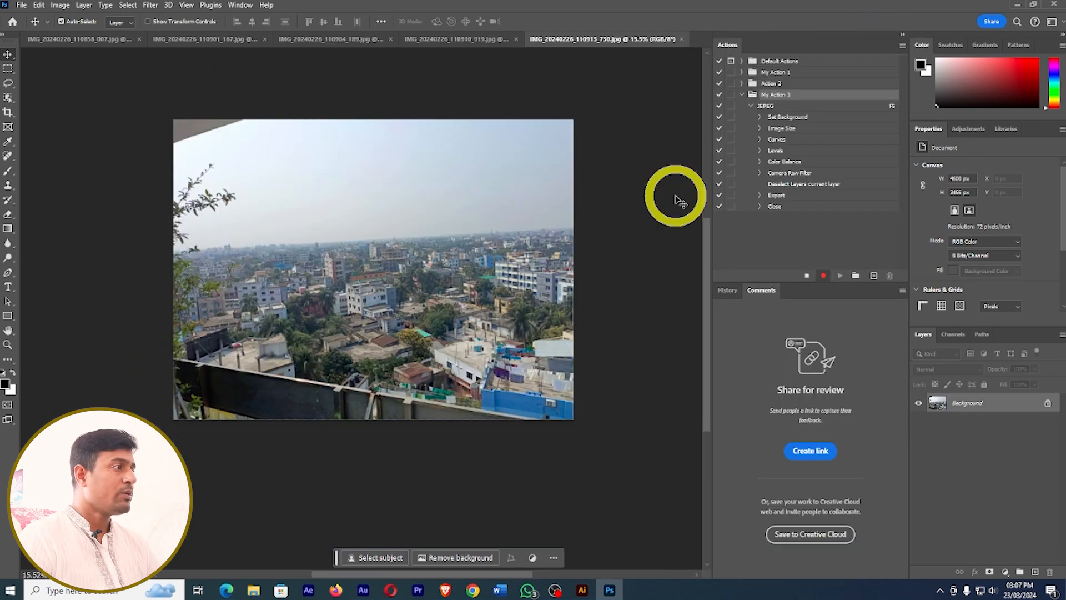
pyautogui.click(807, 276)
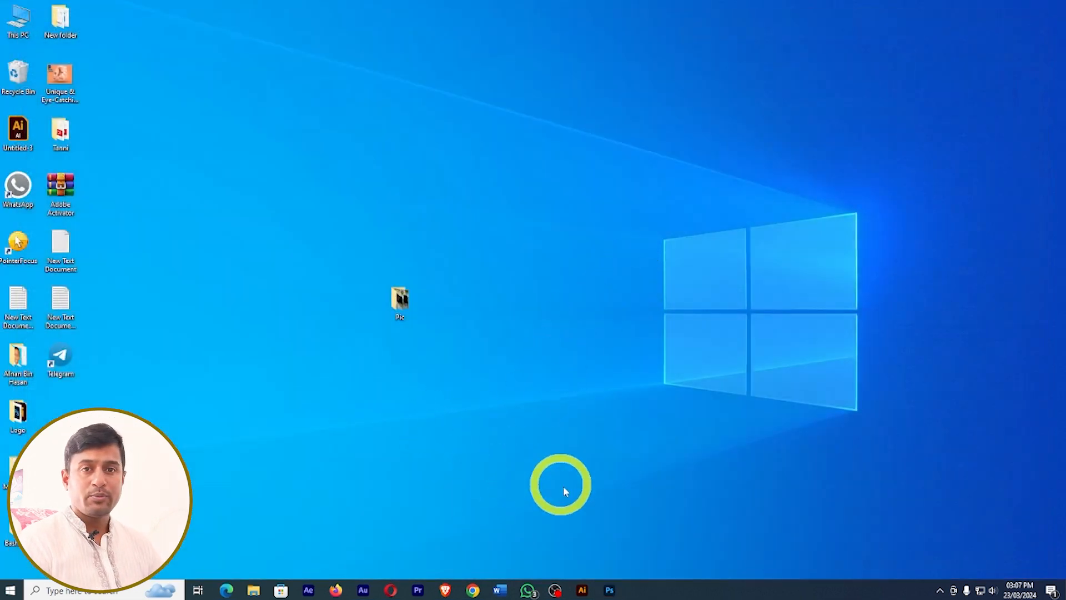
# Step: Switch to Photoshop and open the four photos IMG_20240226_110858_007 through IMG_20240226_110910_919 from the desktop's Pic folder
pyautogui.click(608, 586)
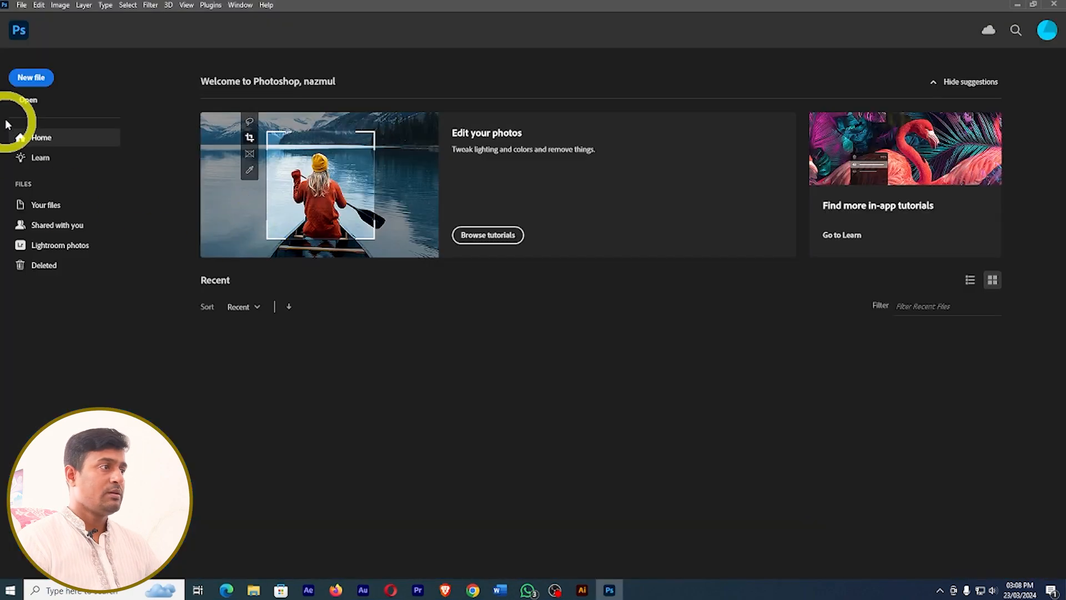
pyautogui.click(31, 100)
pyautogui.scroll(-3, 322, 150)
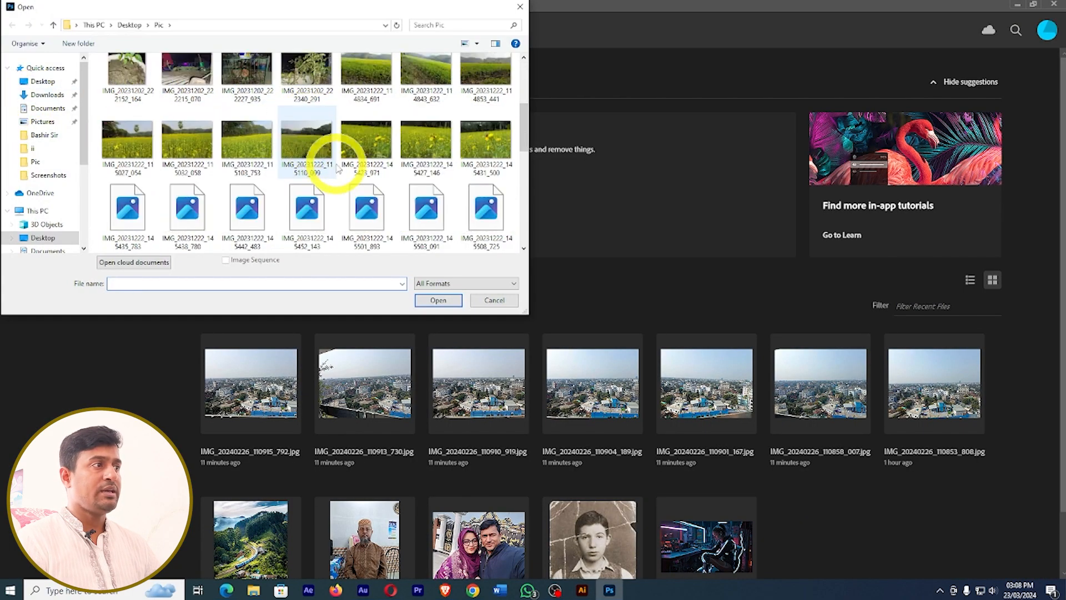
pyautogui.scroll(-5, 333, 161)
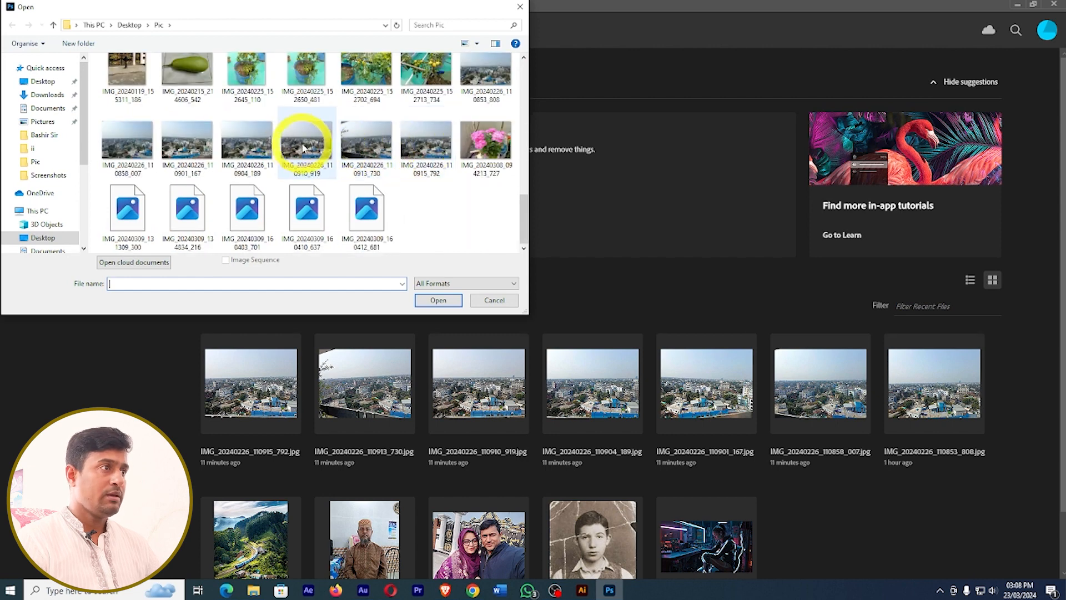
pyautogui.moveTo(302, 148); pyautogui.dragTo(135, 139)
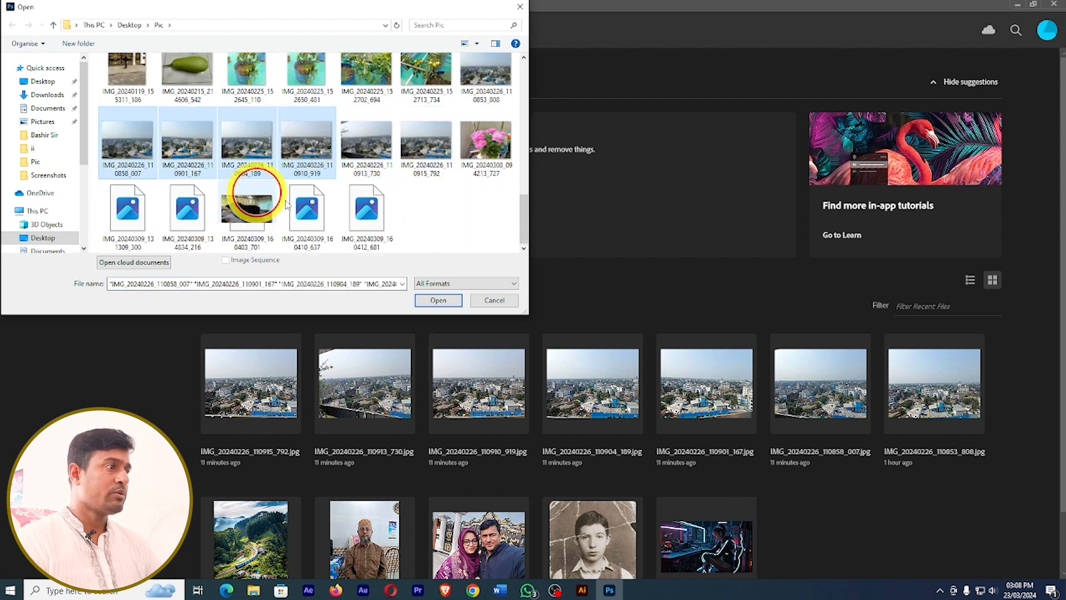
pyautogui.click(460, 305)
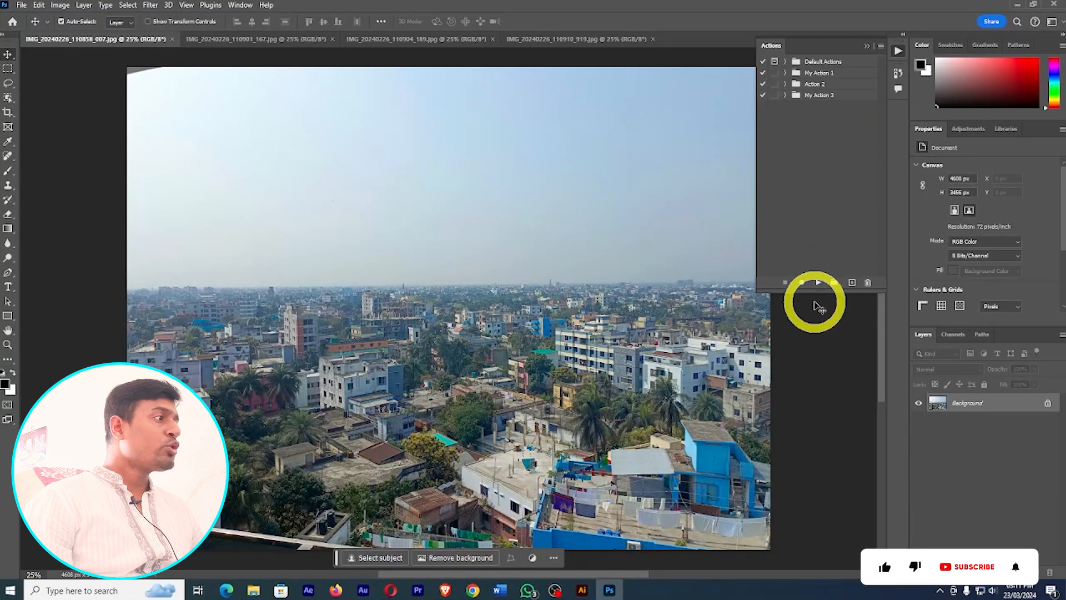
# Step: Play the JEPEG action from My Action 3 on the opened photos one by one, continuing past the Deselect Layers command
pyautogui.click(818, 283)
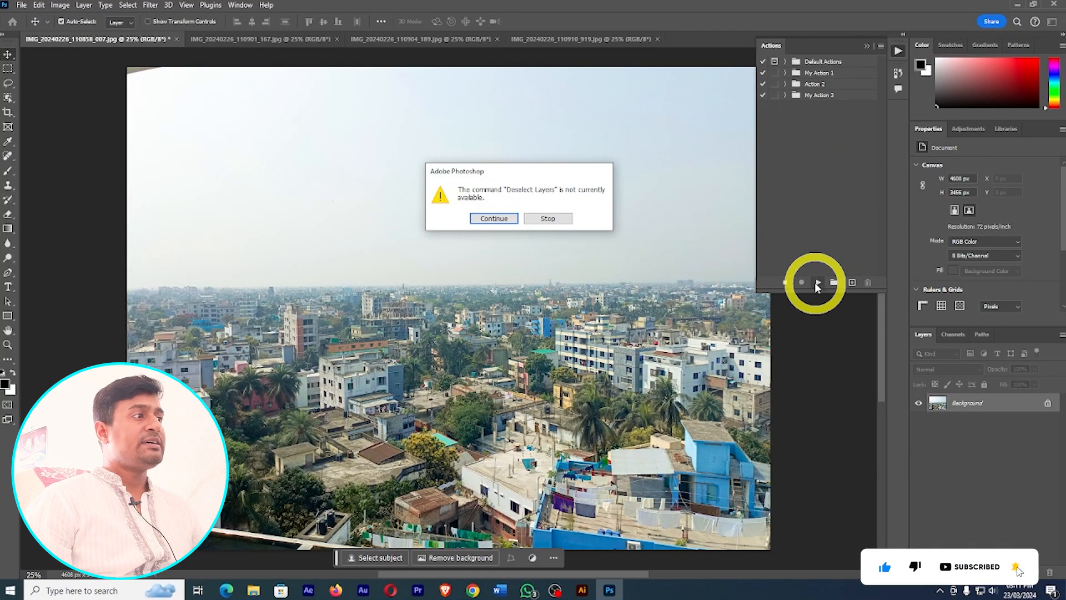
pyautogui.click(494, 219)
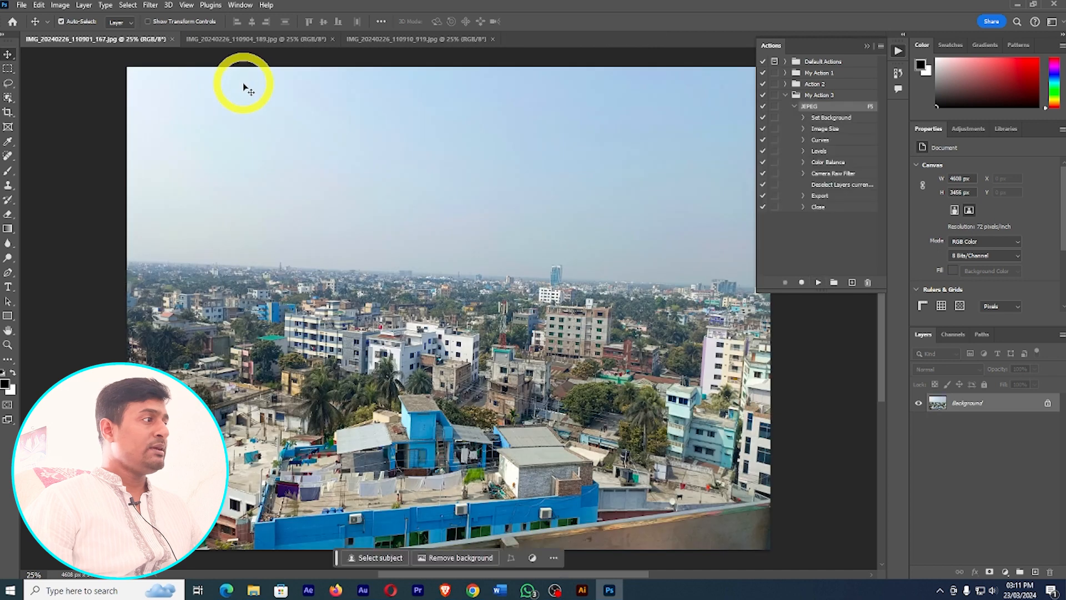
pyautogui.click(818, 282)
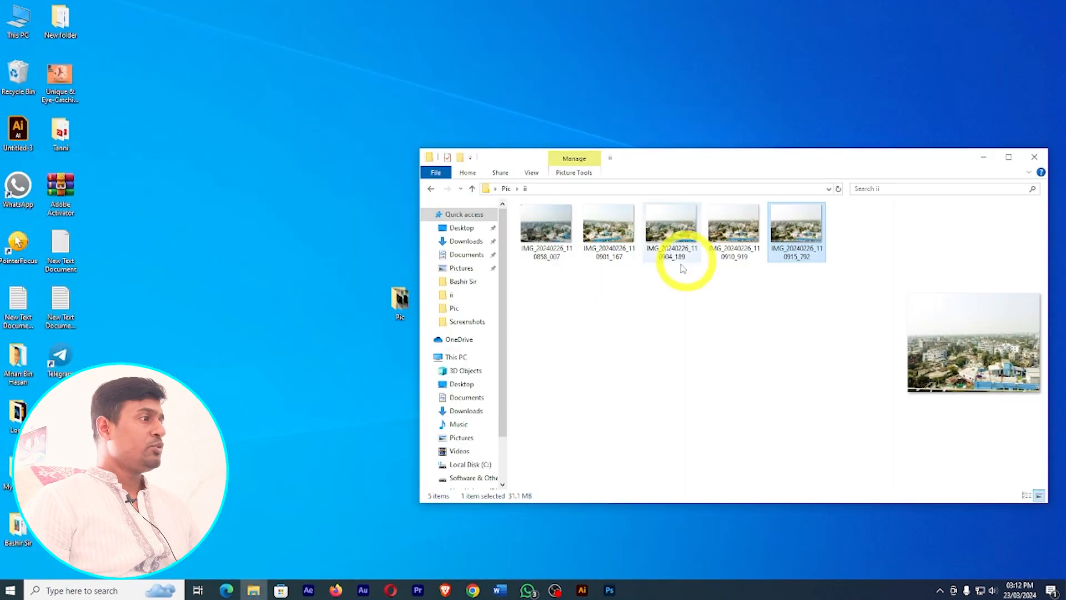
# Step: Examine the exported photos in the Pic folder's ii subfolder at a larger size, starting with IMG_20240226_110858_007
pyautogui.click(1009, 157)
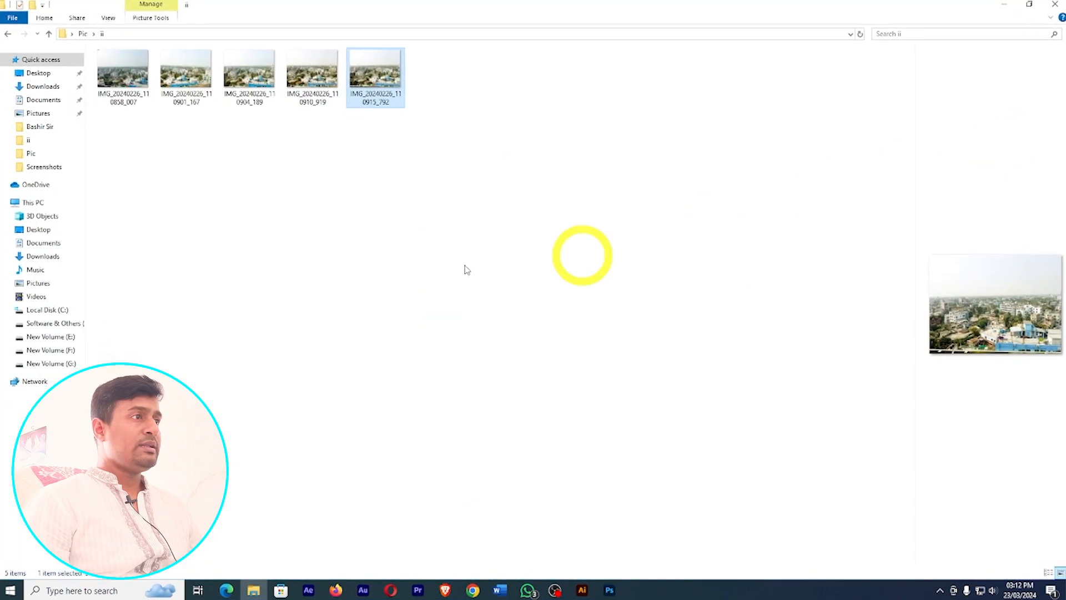
pyautogui.doubleClick(125, 69)
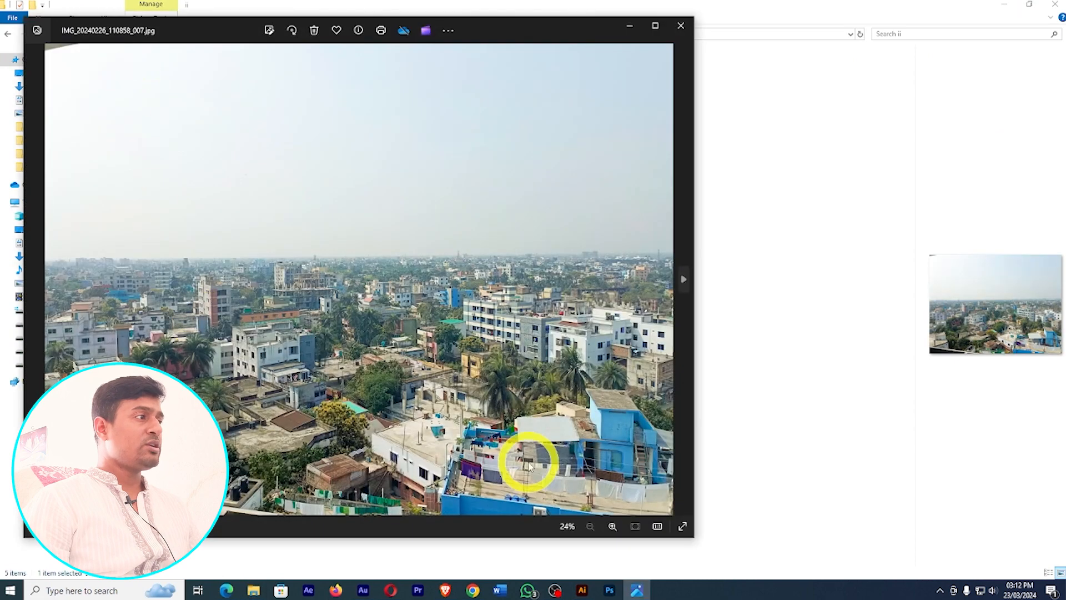
pyautogui.click(686, 281)
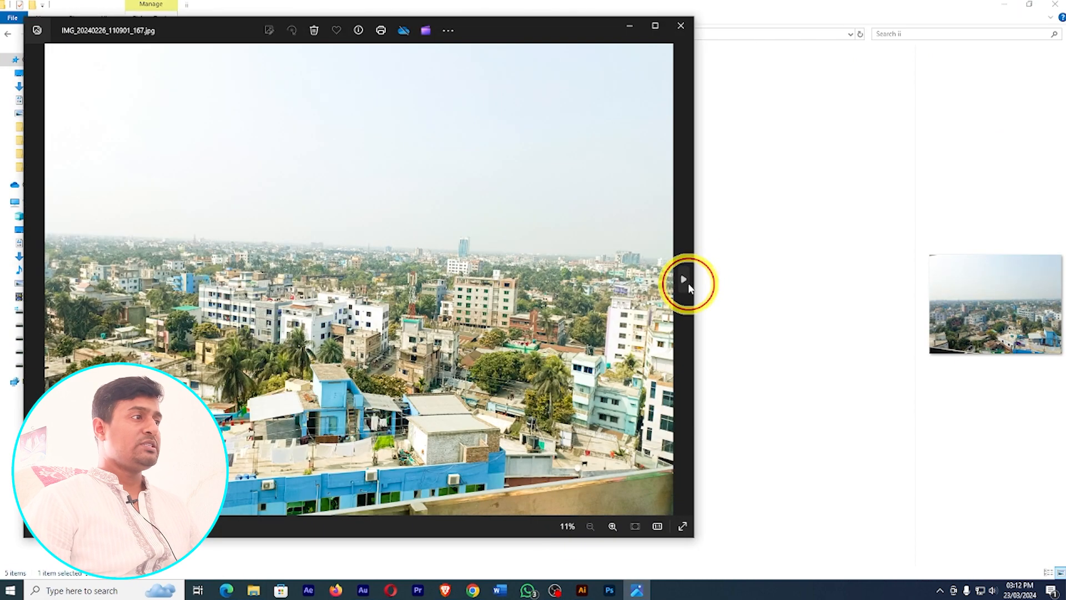